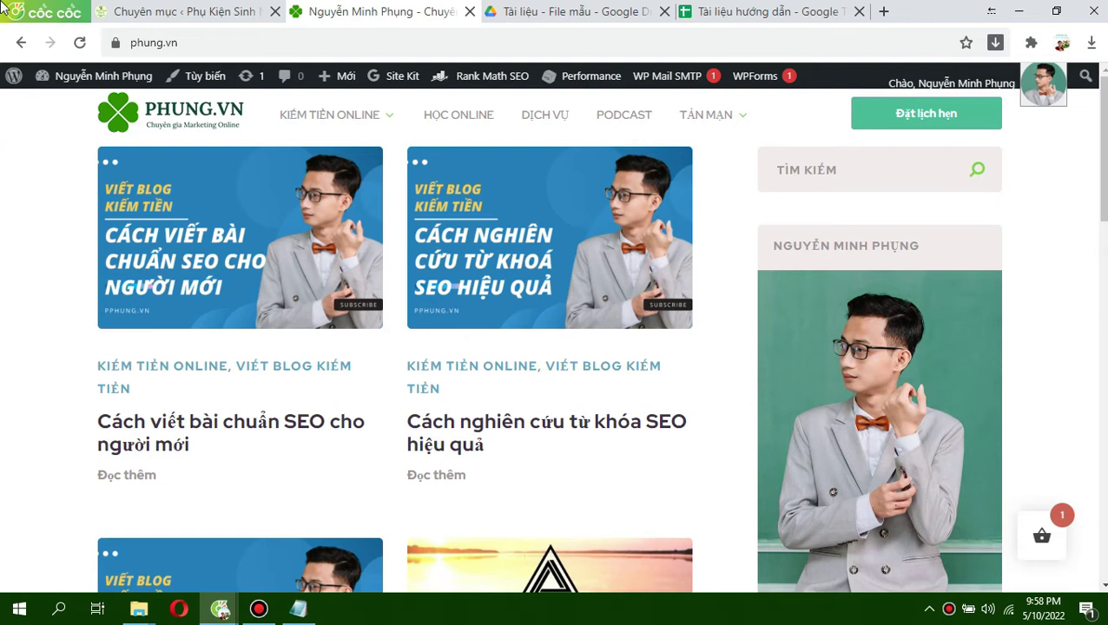
Switch to the Phụ Kiện Sinh Nhật Thiên Anh admin site and open the post categories page.
left_click(209, 7)
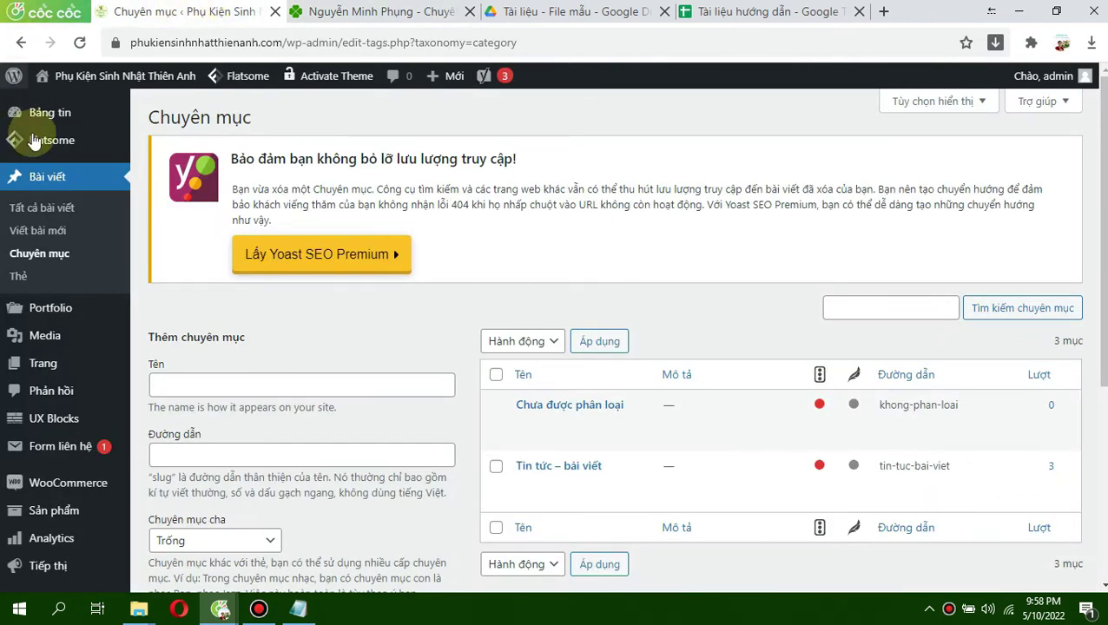
left_click(32, 258)
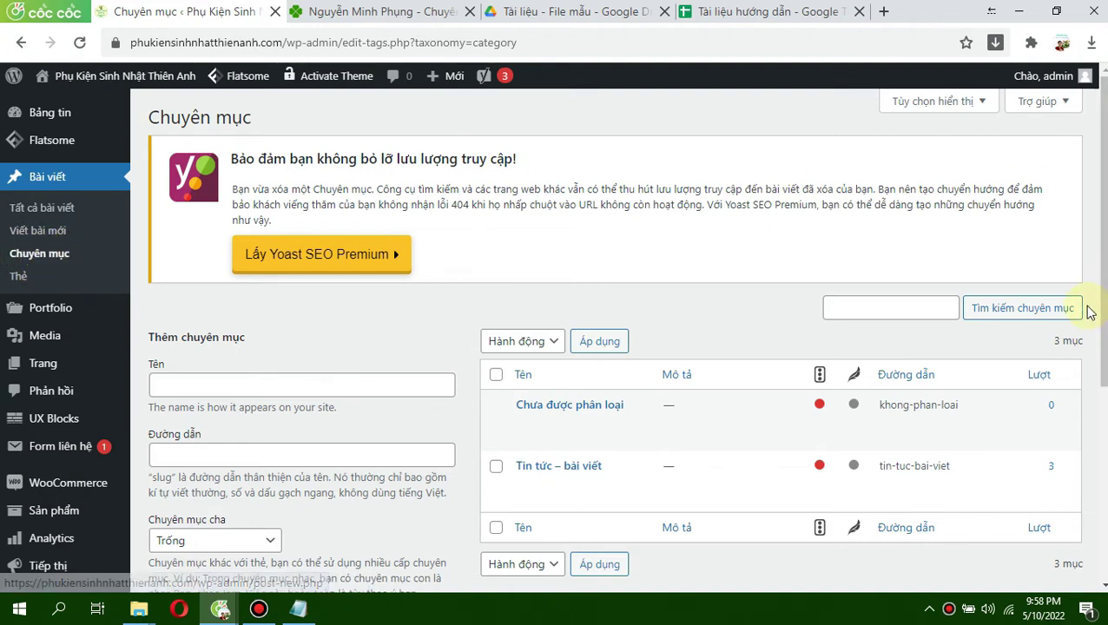
scroll(1087, 309, "down", 1)
scroll(1091, 348, "down", 1)
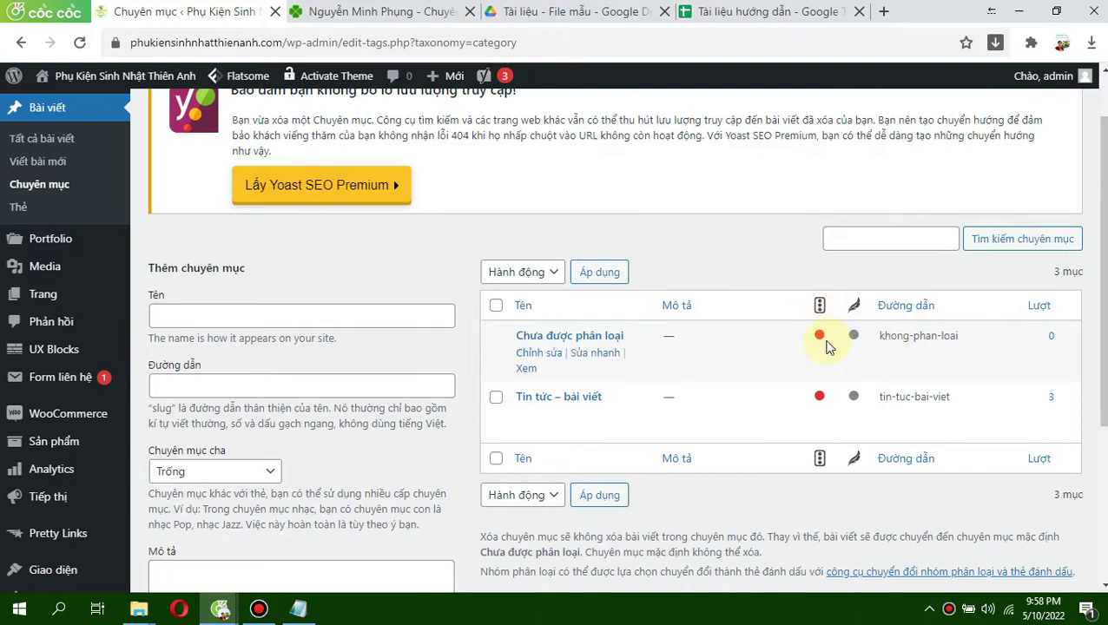
mouse_move(819, 339)
Name the new post category "Hướng dẫn cách làm bánh", leaving its slug blank and its parent category as Trống.
left_click(298, 315)
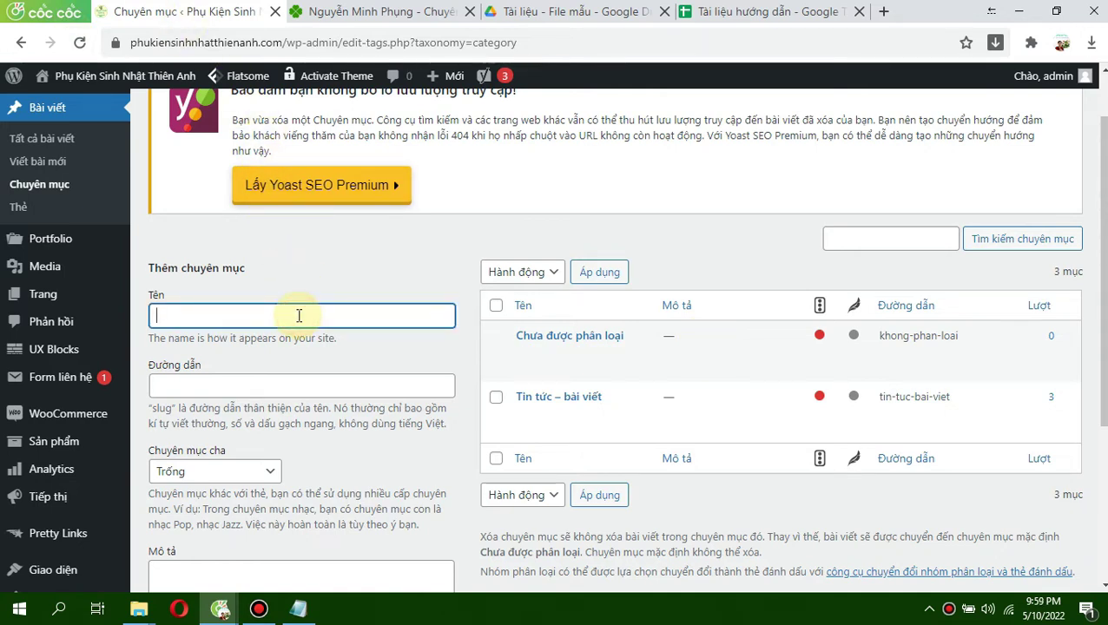
type("Hu")
type("ớng dẫn cach làm bánh")
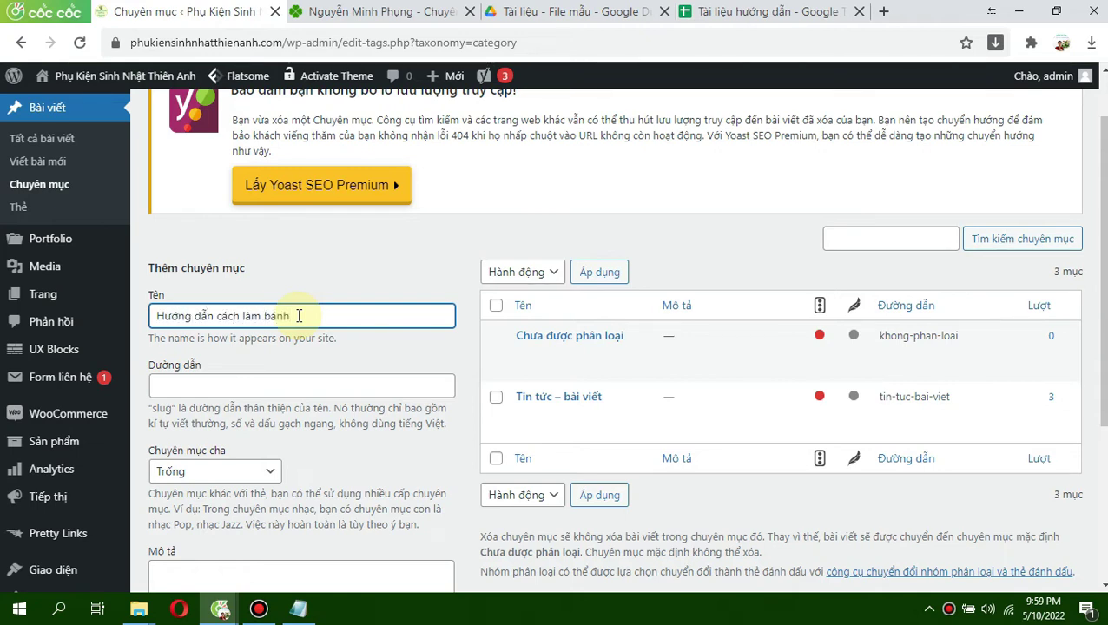
left_click(286, 383)
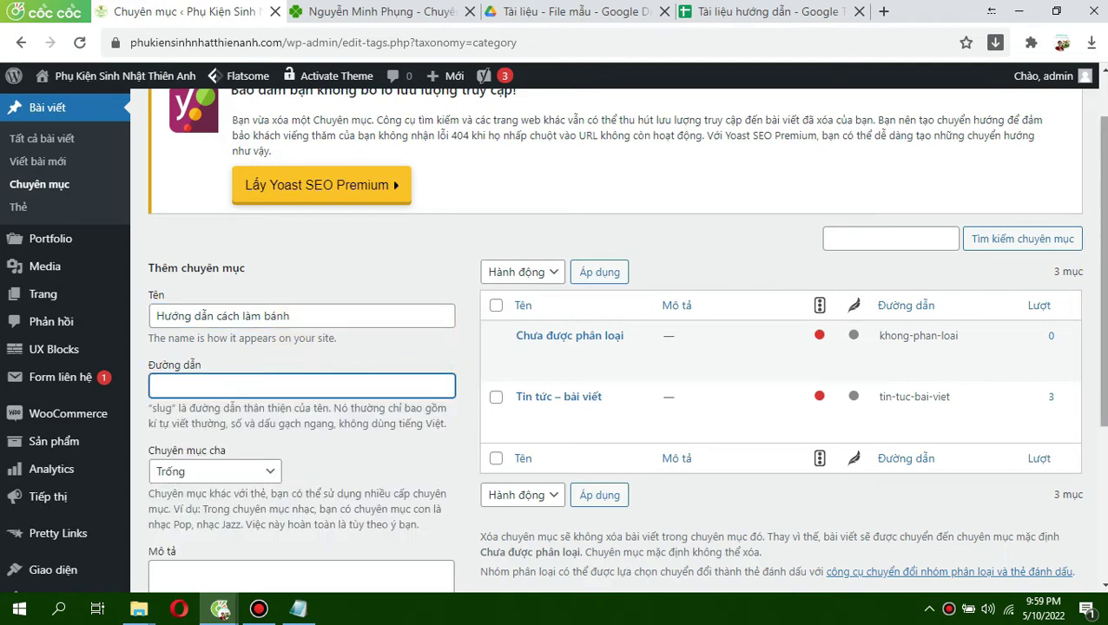
scroll(1100, 260, "down", 1)
scroll(1100, 261, "down", 1)
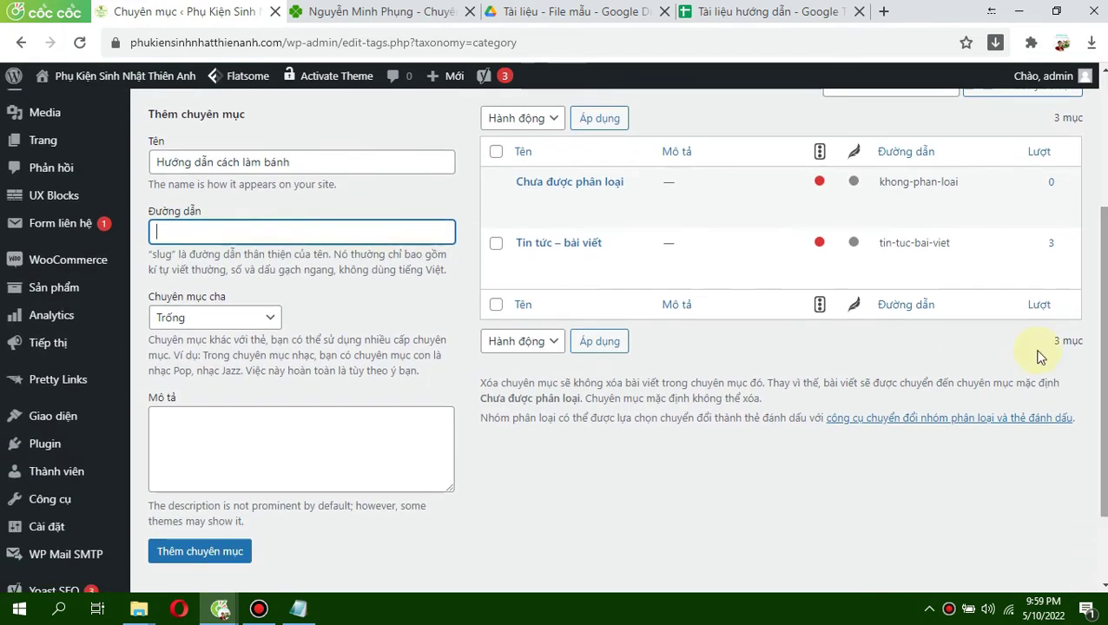
left_click(205, 319)
left_click(204, 318)
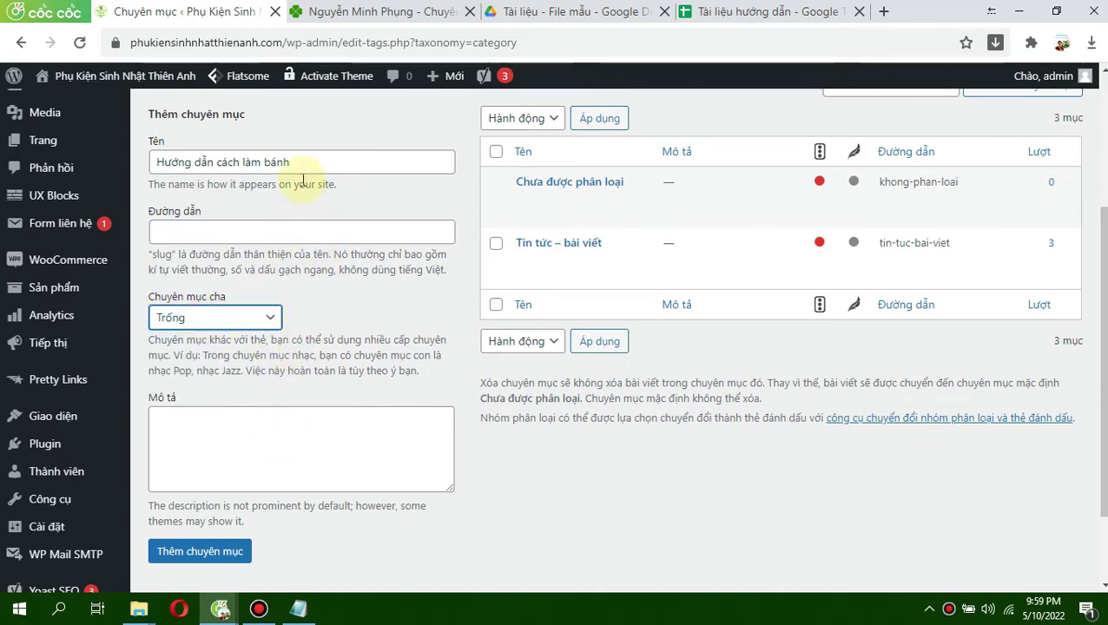
Fill the description with the "Lam Banh - Hướng dẫn cách tự làm bánh ngọt…" text from Notepad and add the category.
left_click(260, 426)
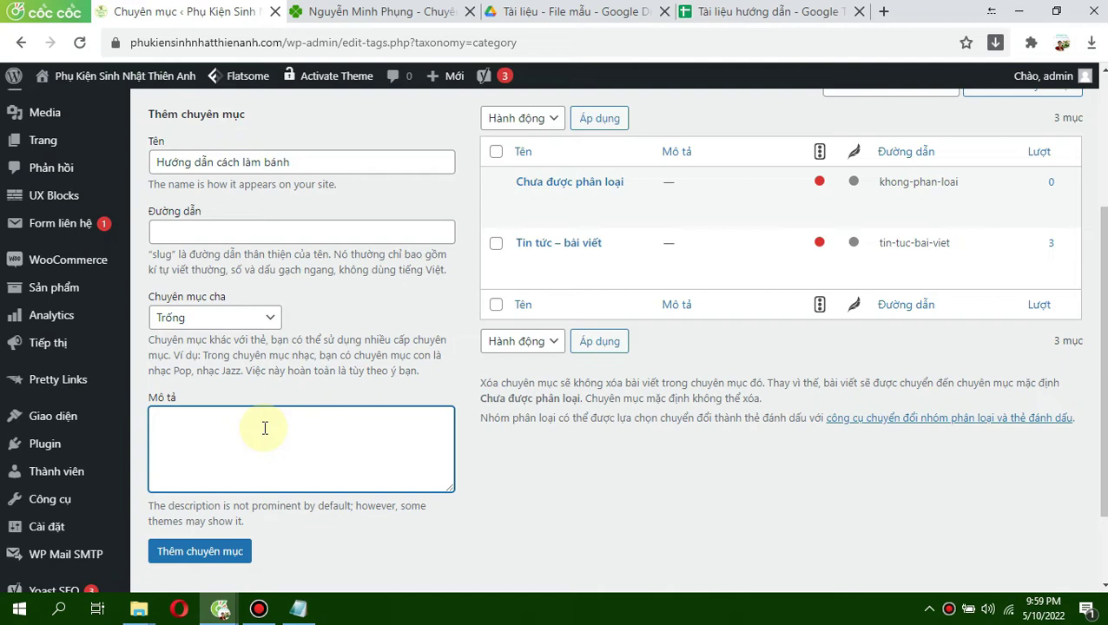
left_click(299, 611)
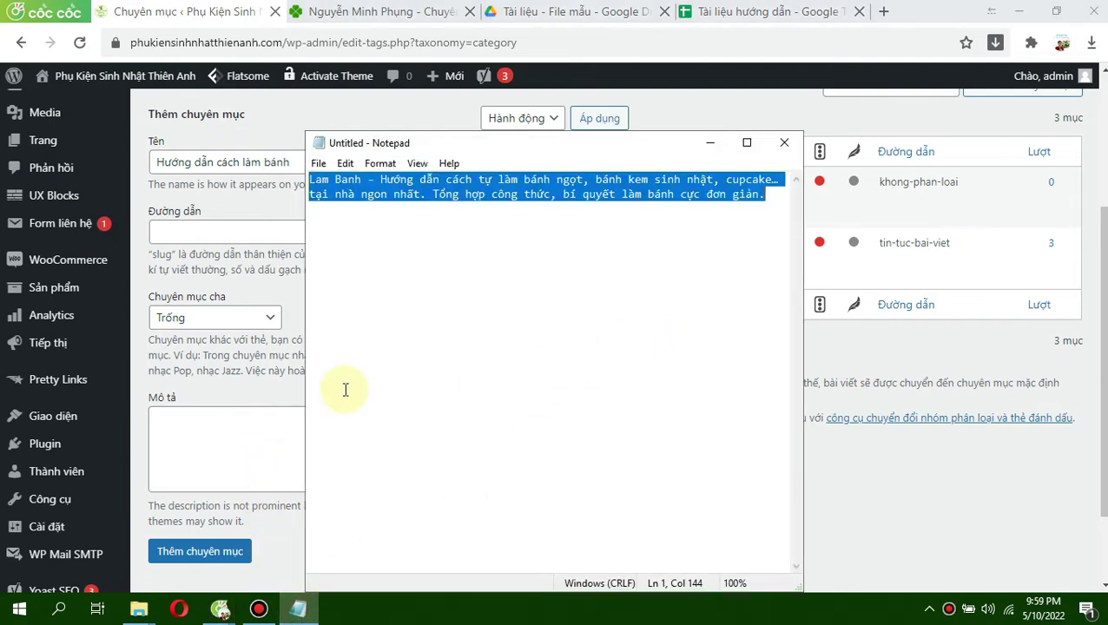
left_click(247, 427)
type("Lam Banh - Hướng dẫn cách tự làm bánh ngọt, bánh kem sinh nhật, cupcake… tại nhà ngon nhất. Tổng hợp công thức, bí quyết làm bánh cực đơn giản.")
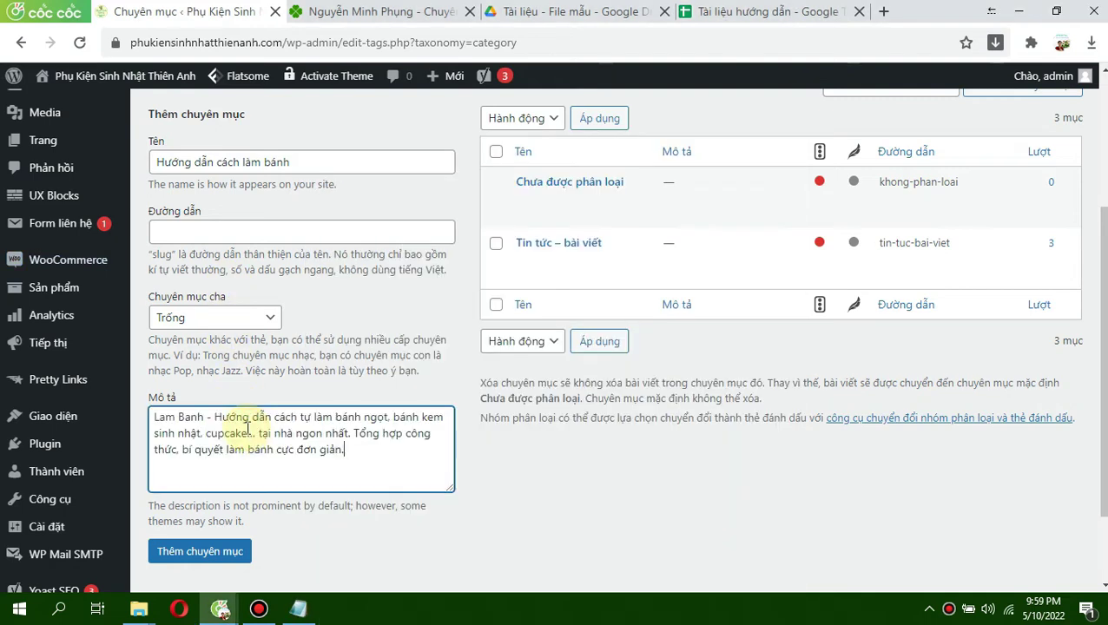
left_click(200, 556)
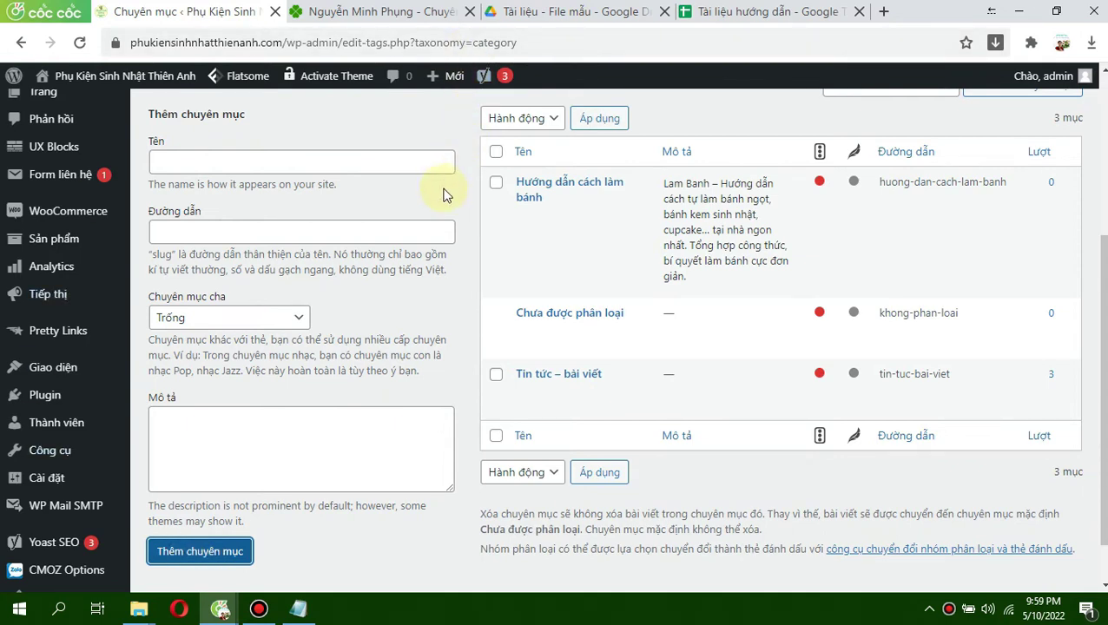
Open the "Hướng dẫn cách làm bánh" category for editing and expand its Yoast SEO analysis for the focus keyphrase.
left_click(534, 219)
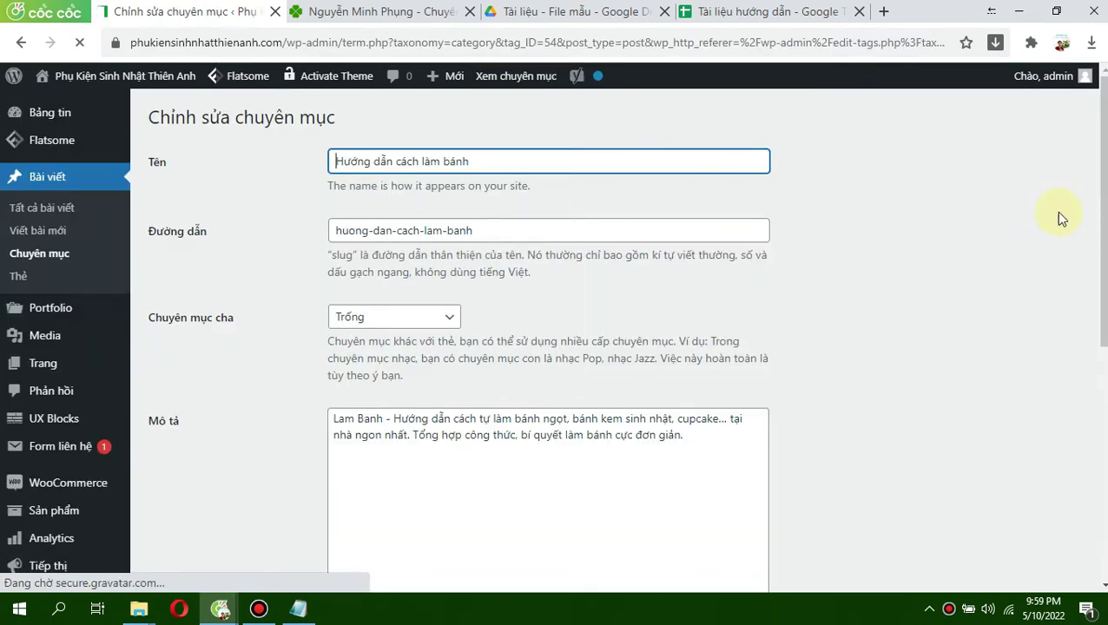
scroll(1022, 216, "down", 2)
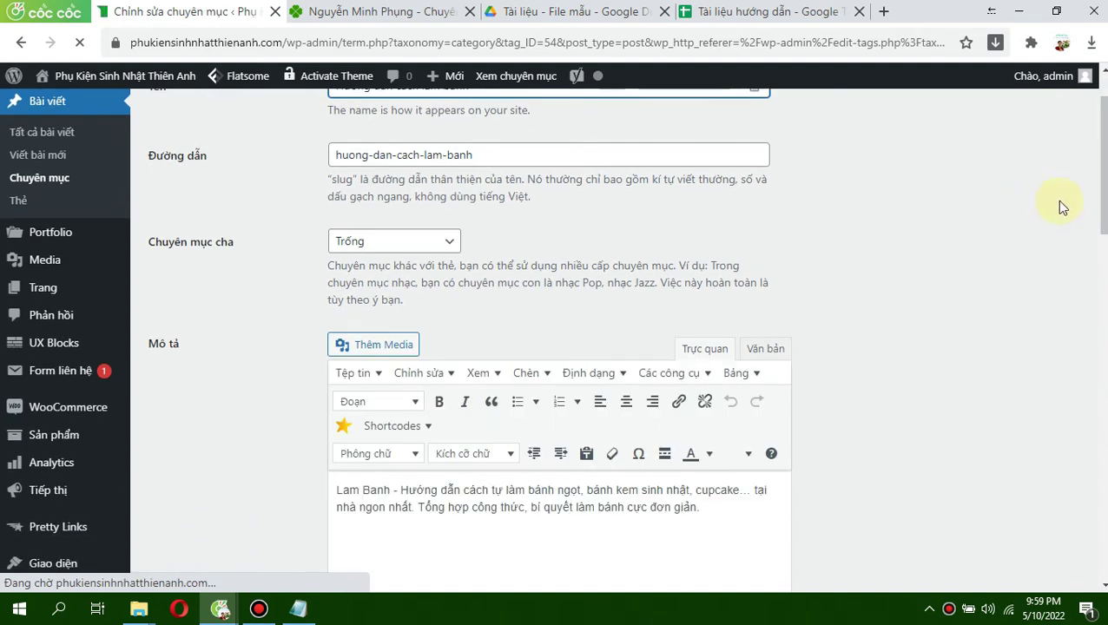
scroll(1021, 215, "down", 3)
scroll(1068, 361, "down", 6)
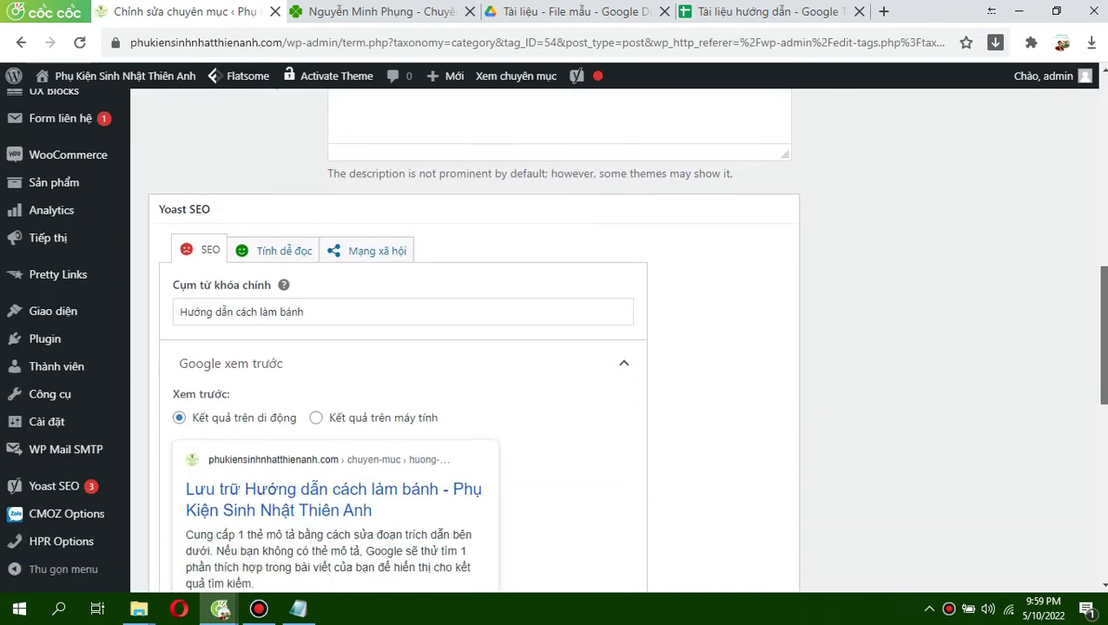
left_click(322, 287)
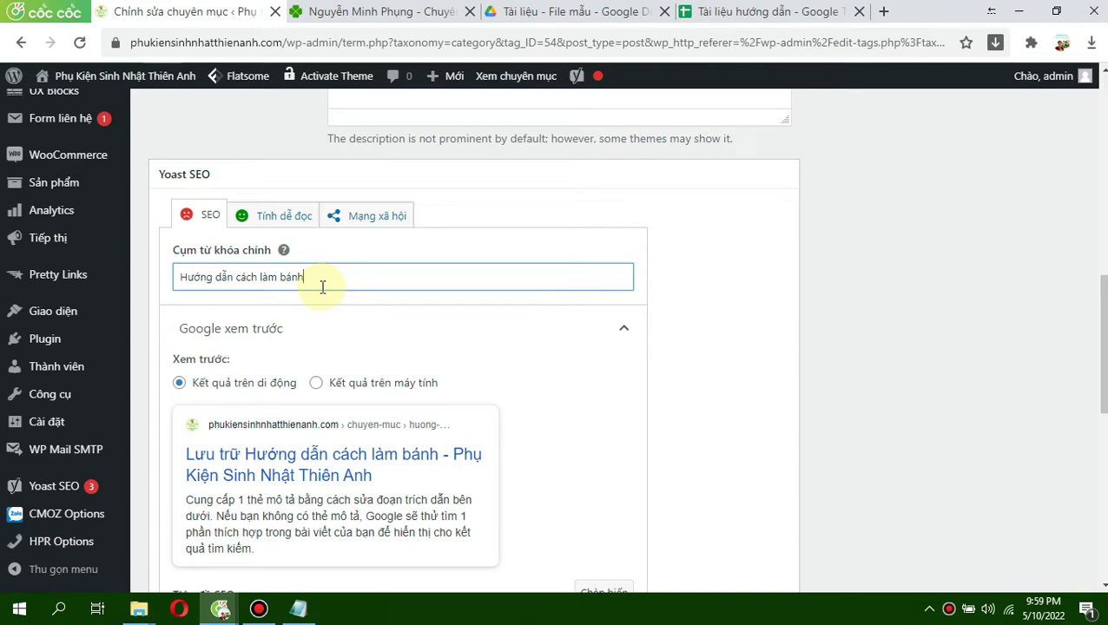
scroll(1100, 347, "down", 4)
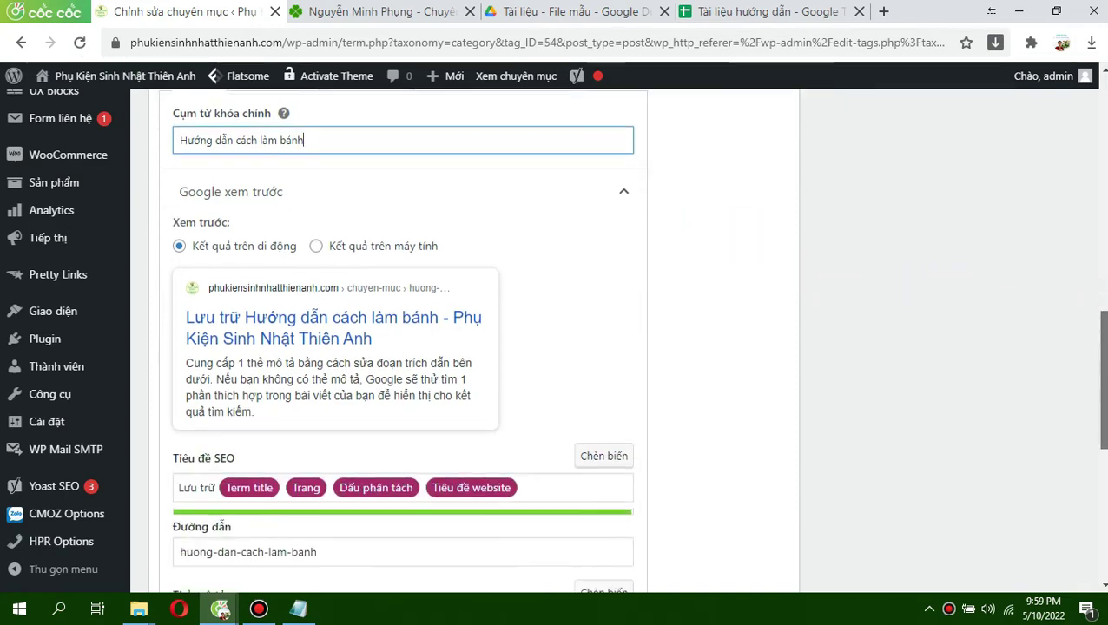
scroll(1064, 447, "down", 4)
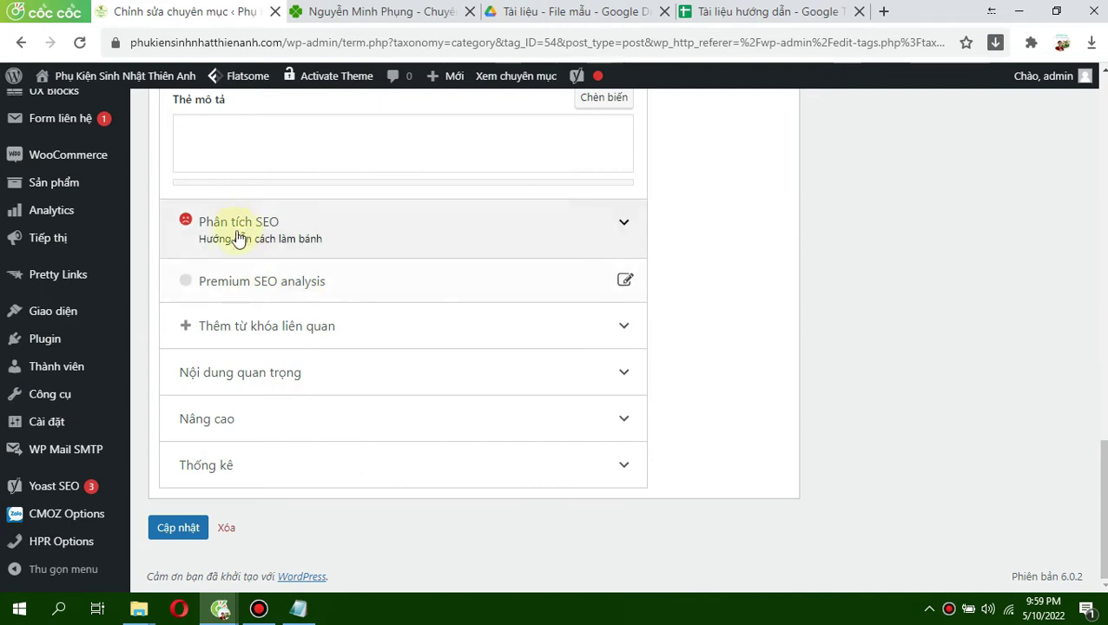
left_click(287, 230)
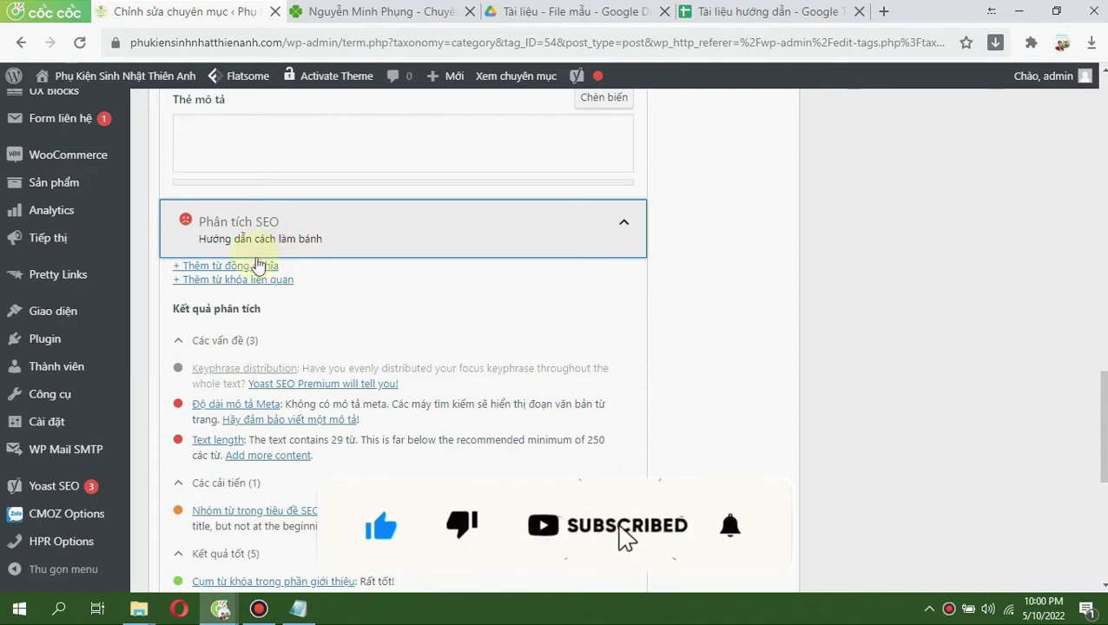
scroll(1099, 382, "down", 2)
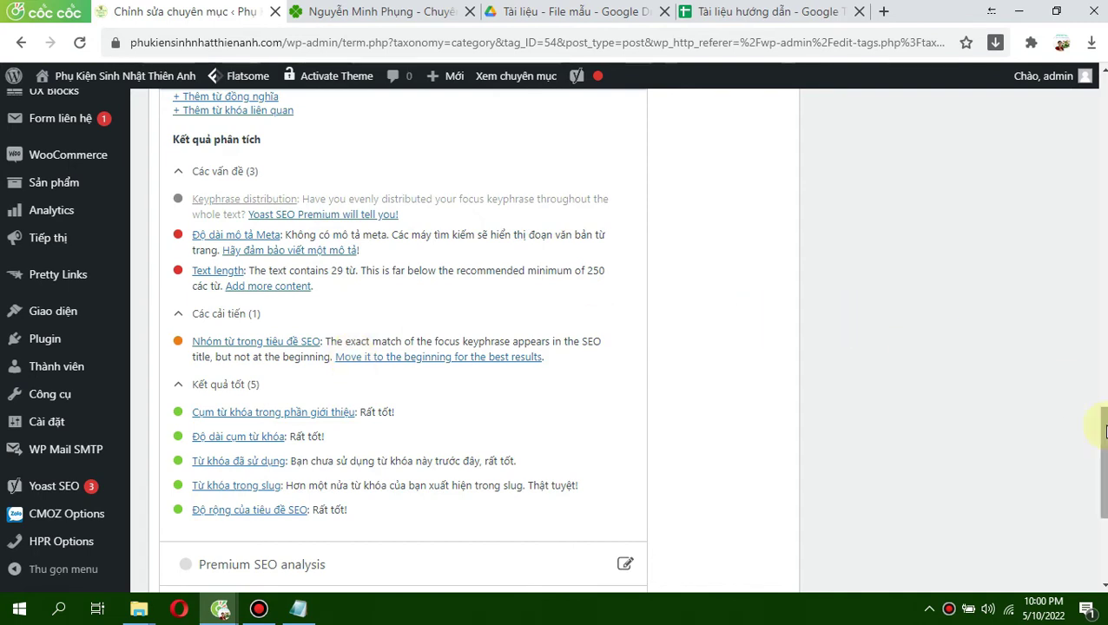
Remove the words "Lưu trữ" from the start of the category's SEO title.
left_click_drag(1105, 421, 1101, 295)
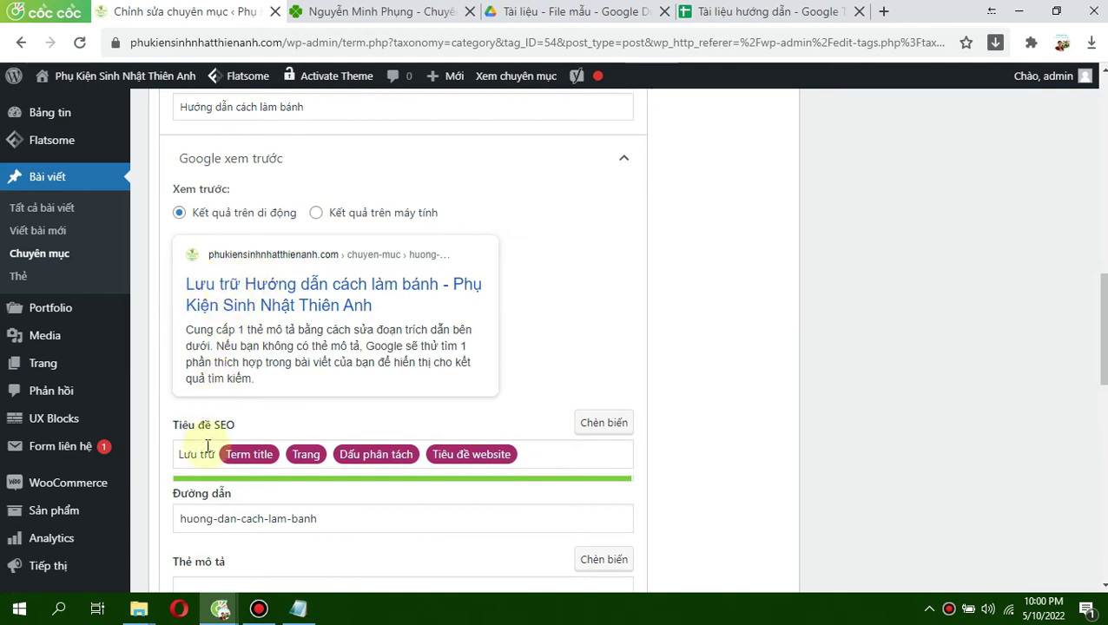
left_click_drag(213, 456, 166, 451)
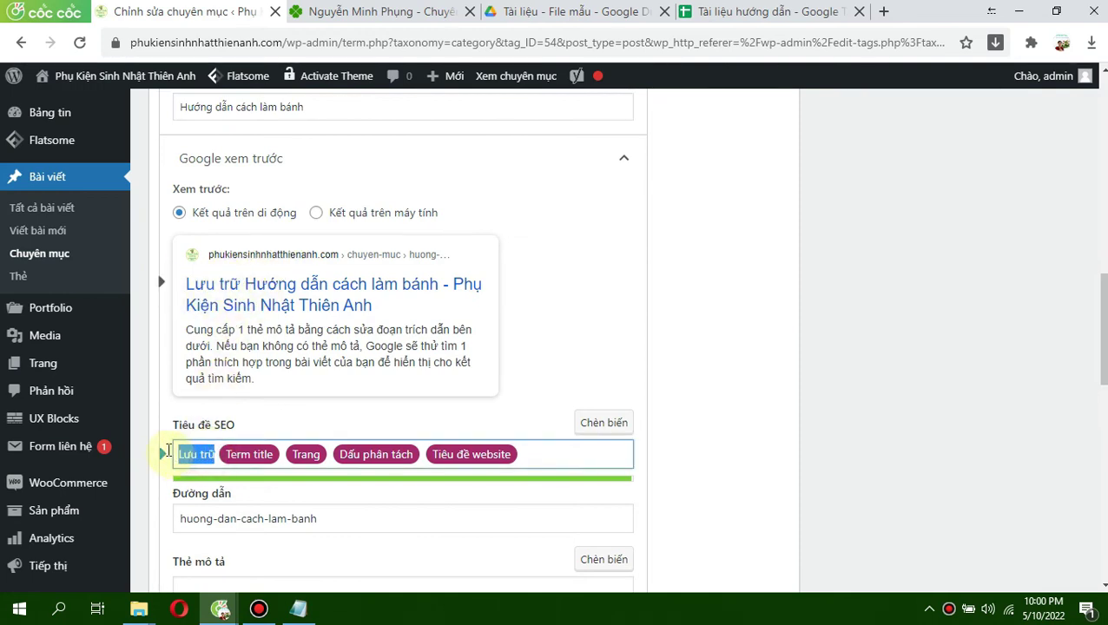
key("BackSpace")
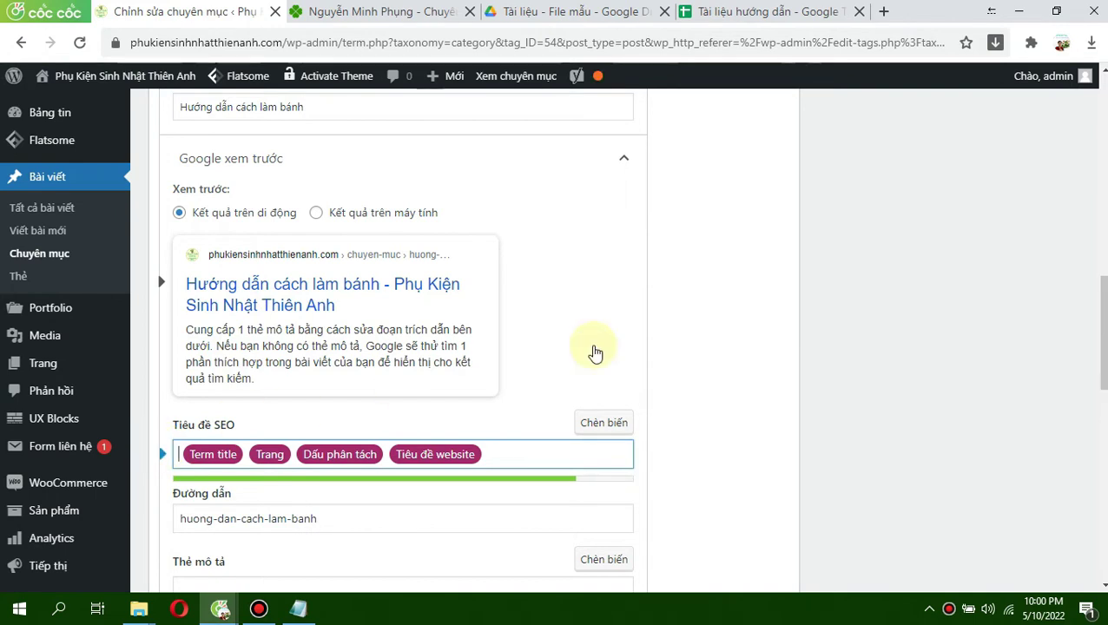
left_click(830, 345)
Fill the category's meta description with the same "Lam Banh - Hướng dẫn cách tự làm bánh ngọt…" text as its description.
left_click_drag(1101, 330, 1101, 465)
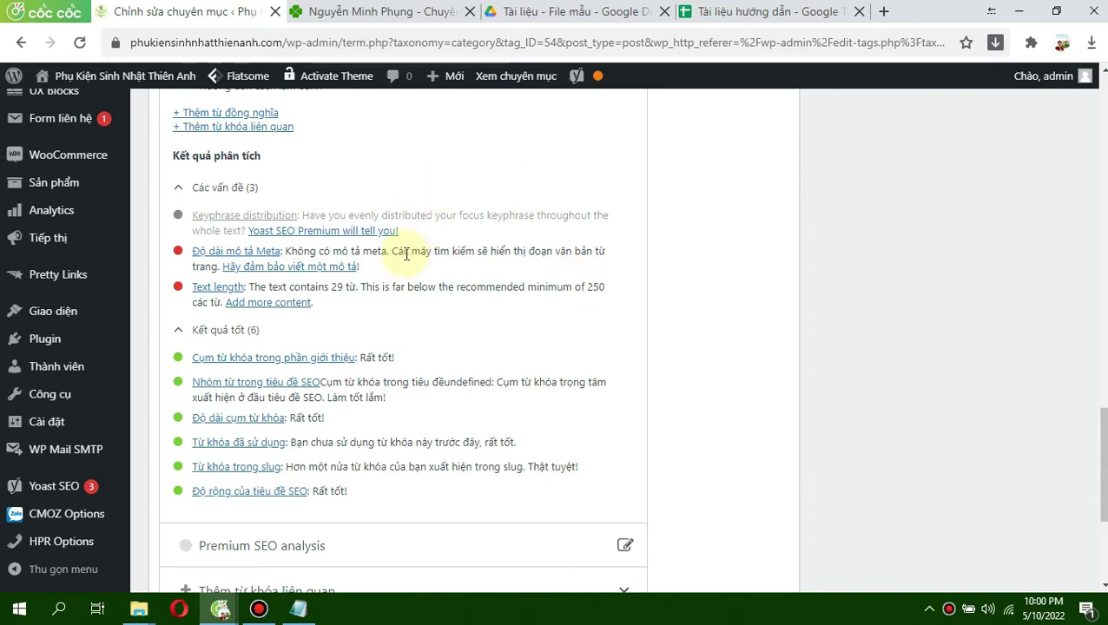
scroll(1099, 419, "up", 1)
left_click_drag(1100, 419, 804, 396)
left_click(220, 331)
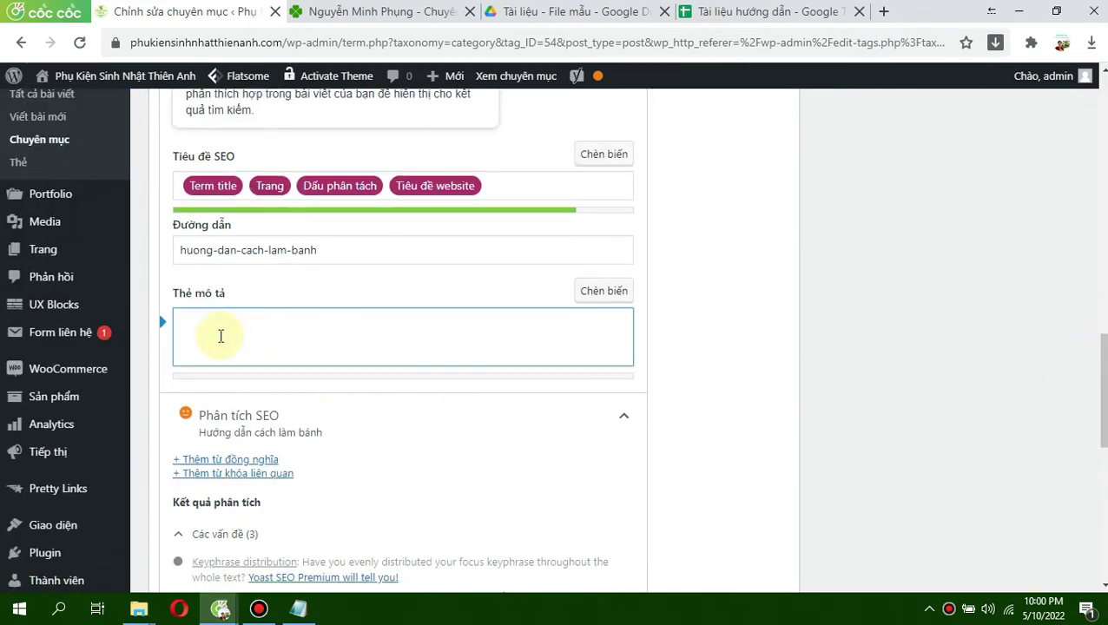
type("Lam Banh - Hướng dẫn cách tự làm bánh ngọt, bánh kem sinh nhật, cupcake... tại nhà ngon nhất. Tổng hợp công thức, bí quyết làm bánh cực đơn giản.")
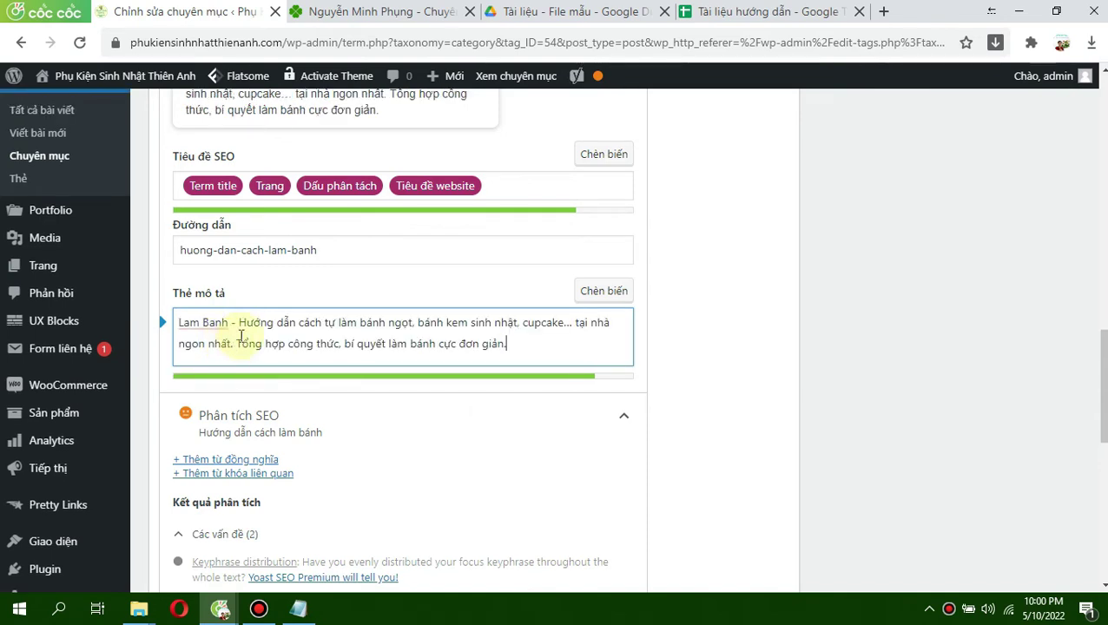
left_click_drag(238, 322, 148, 321)
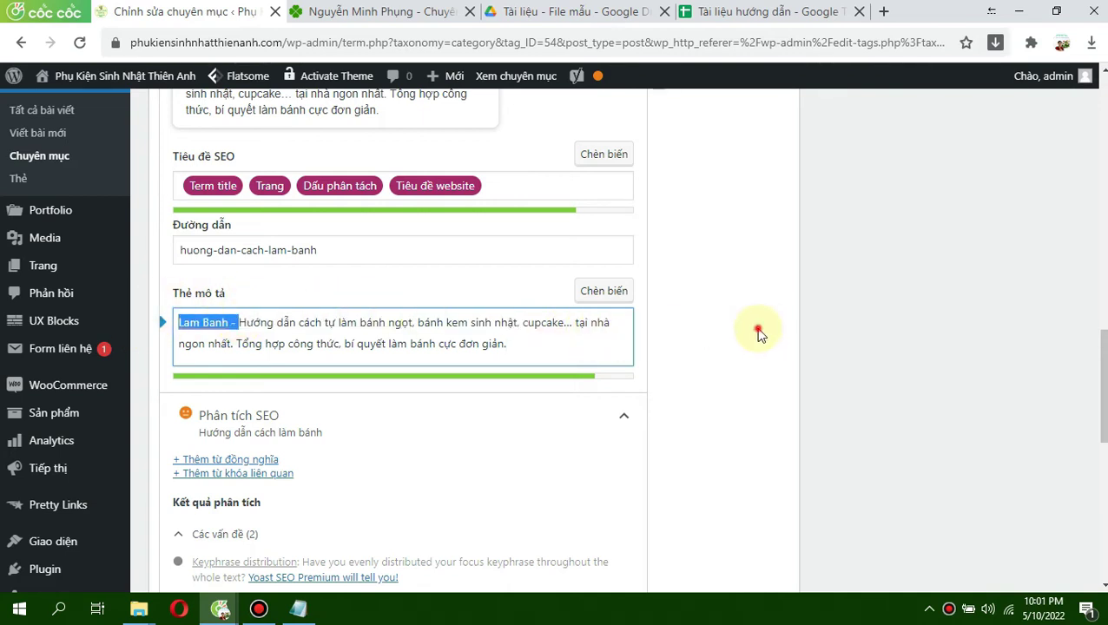
left_click(761, 336)
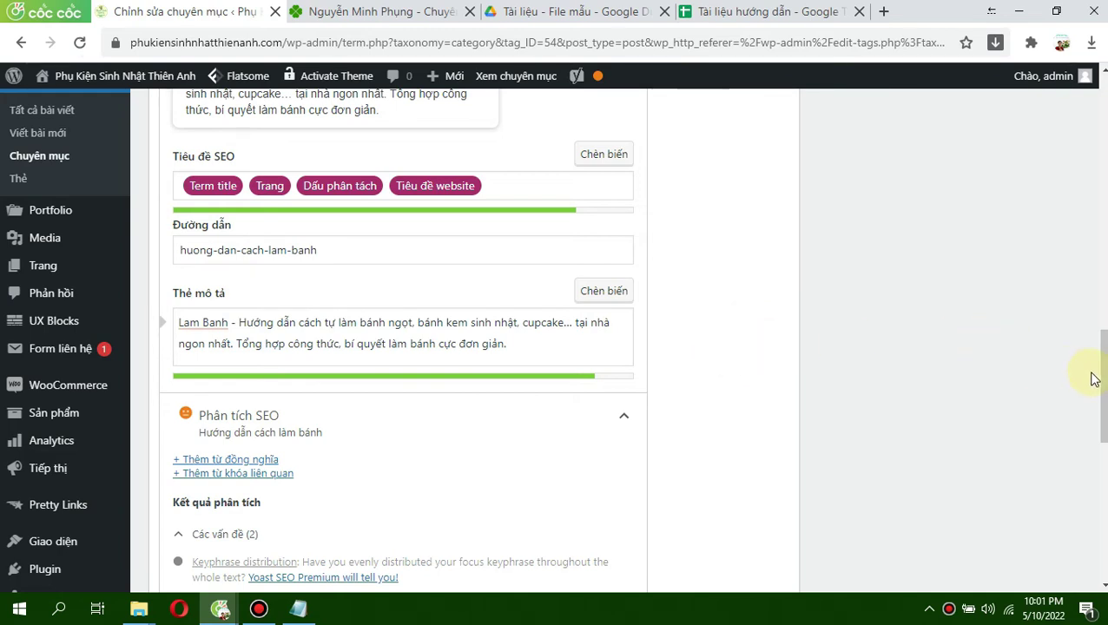
Check the updated SEO analysis and start a new paragraph below the existing text in the category description.
scroll(1074, 376, "down", 5)
scroll(465, 339, "up", 2)
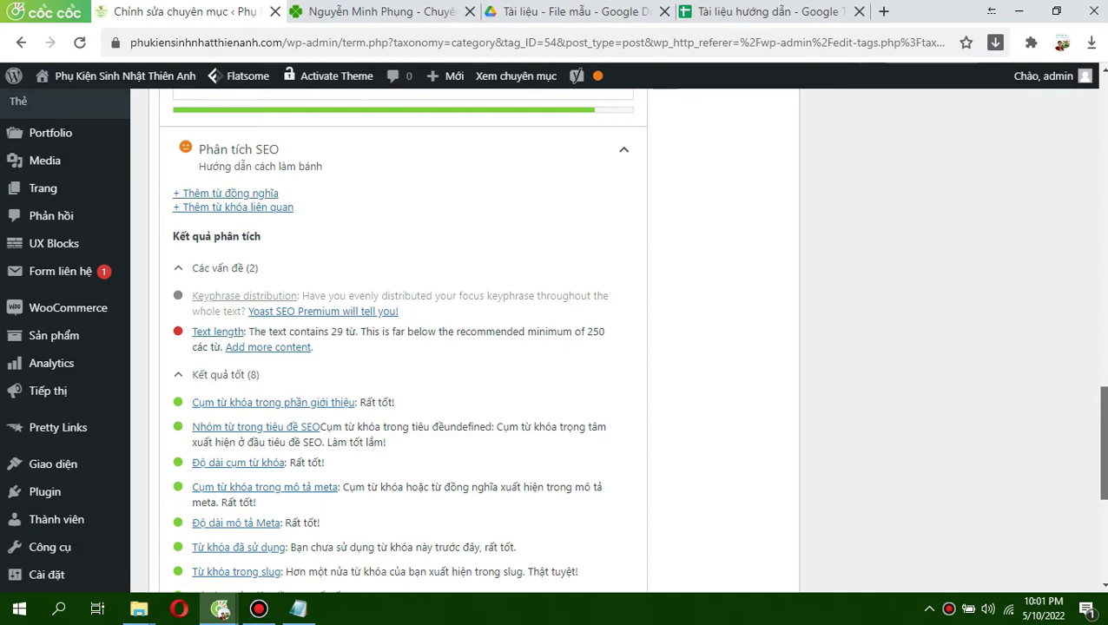
scroll(553, 340, "down", 2)
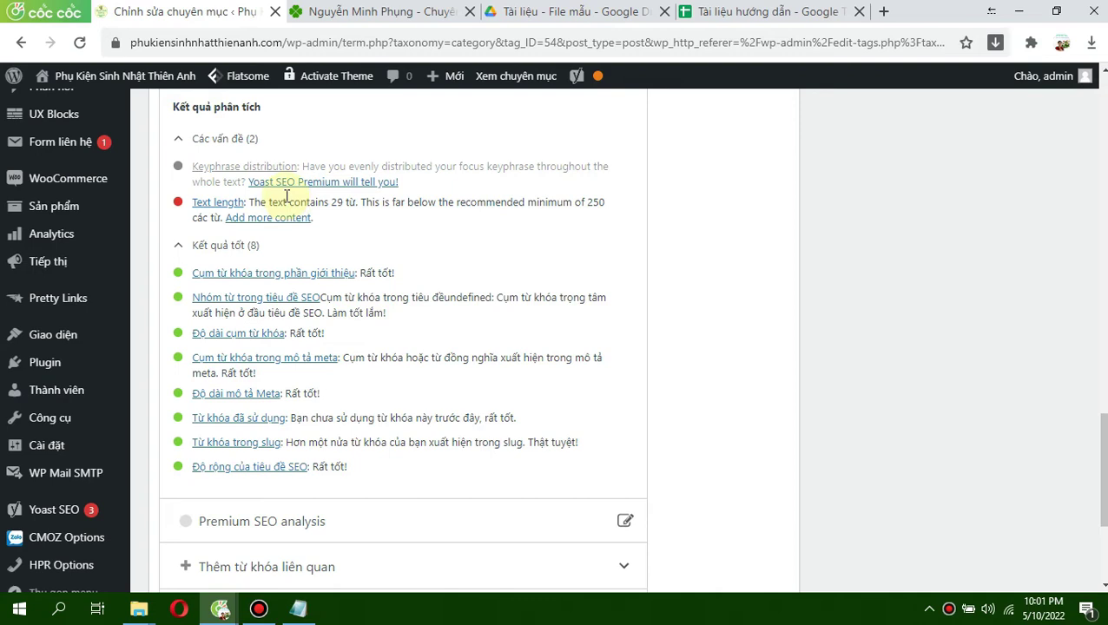
scroll(1084, 211, "up", 15)
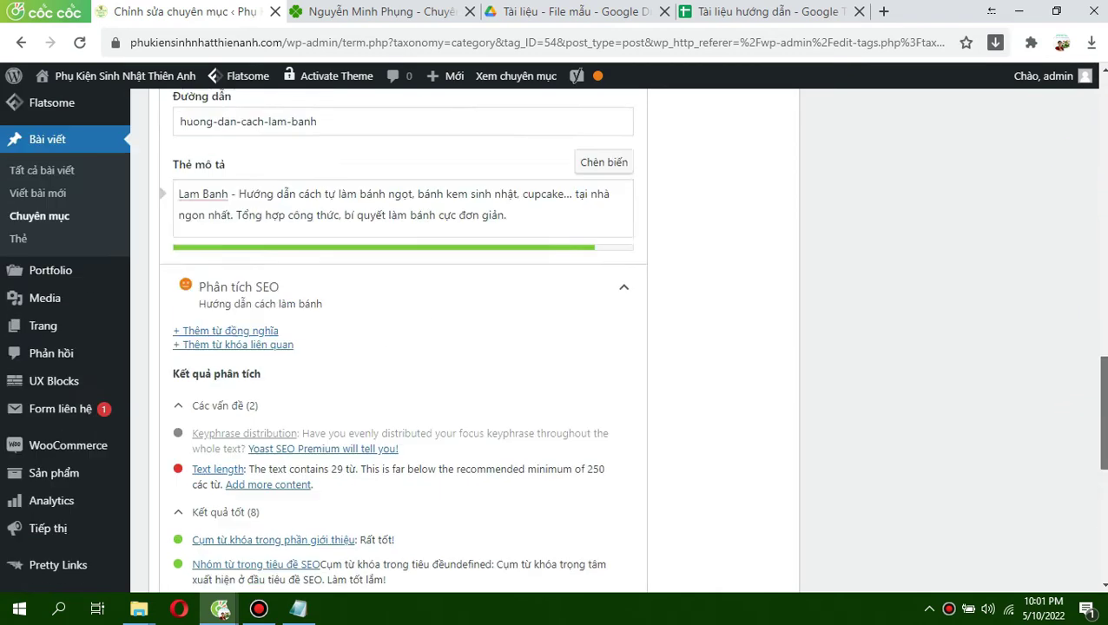
left_click(732, 278)
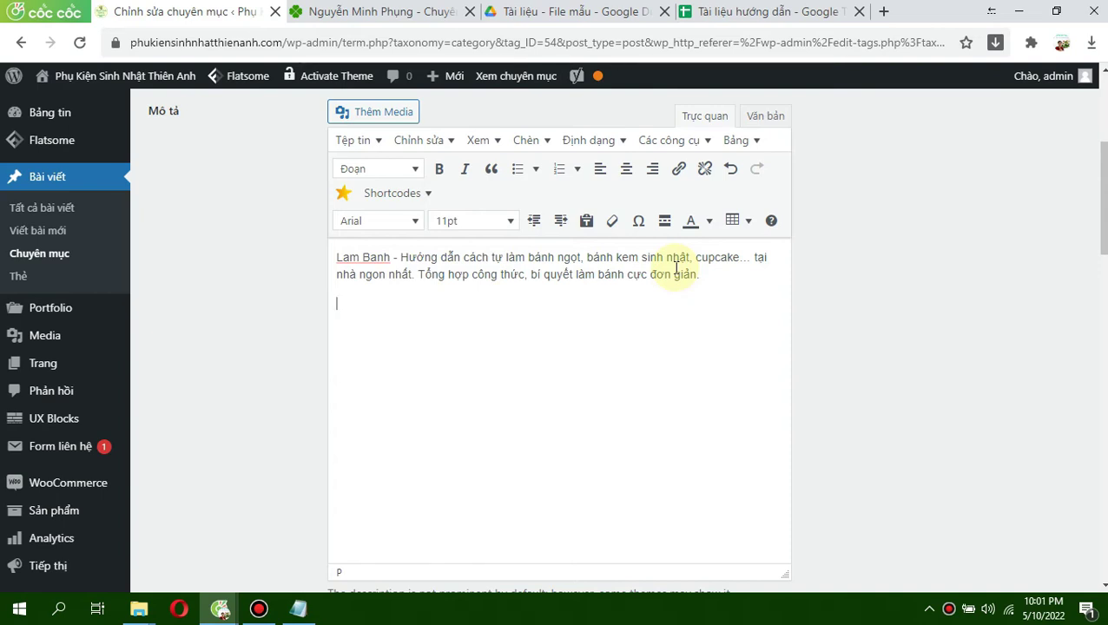
type("nh sachs cacs mo")
key("BackSpace")
key("BackSpace")
key("BackSpace")
key("BackSpace")
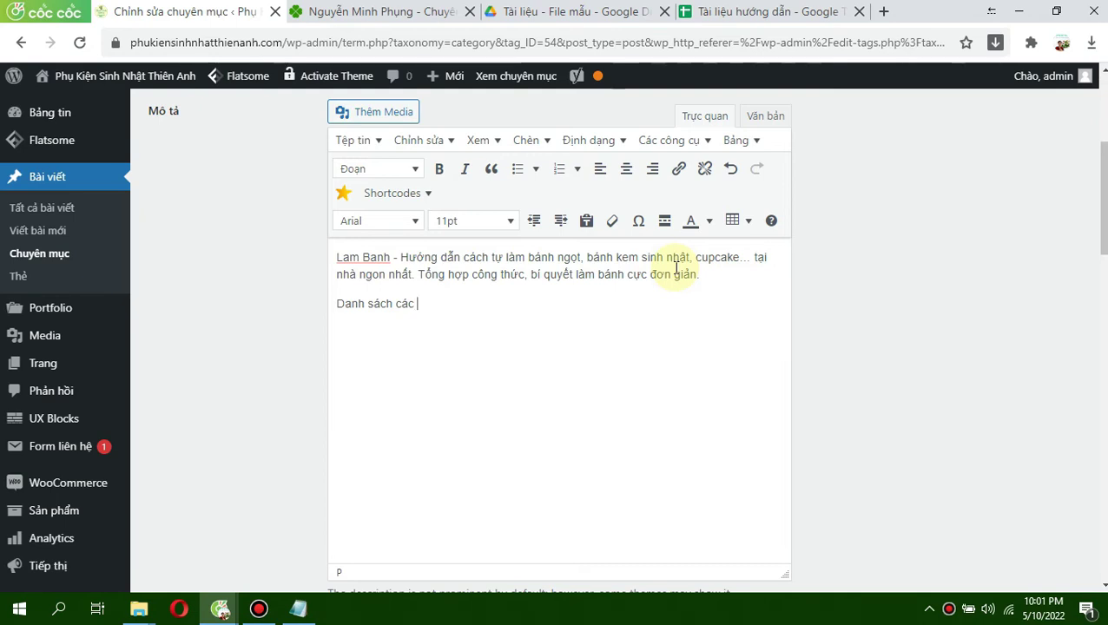
key("BackSpace")
key("BackSpace")
key("BackSpace")
key("BackSpace")
key("BackSpace")
key("BackSpace")
key("BackSpace")
key("BackSpace")
key("BackSpace")
key("BackSpace")
key("BackSpace")
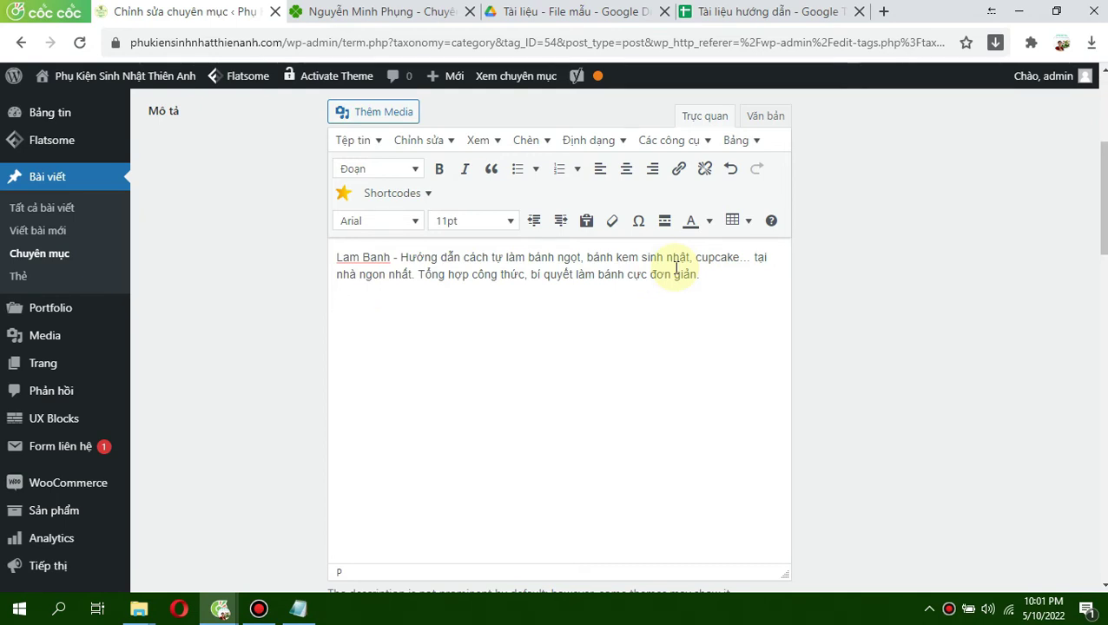
Add the line "Hướng dẫn cách làm bánh các loại:" as the second paragraph of the category description.
type("Hướng dẫn cách làm bánh các loại:")
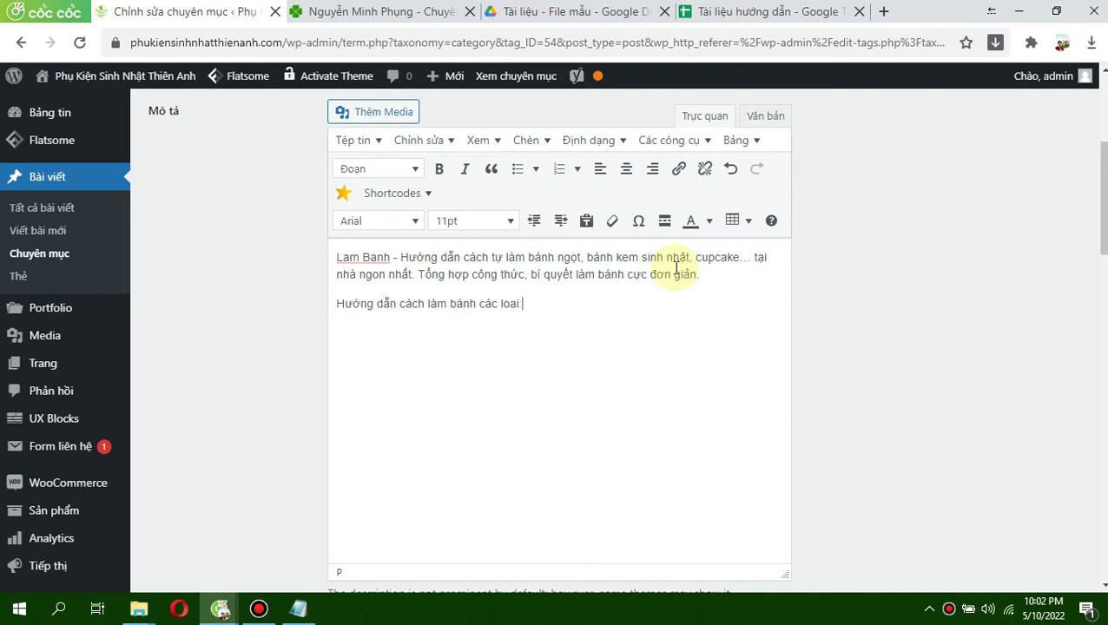
Format the description line "Hướng dẫn cách làm bánh các loại:" as a Tiêu đề 2 (Heading 2).
key("Return")
left_click_drag(522, 303, 337, 303)
left_click(380, 173)
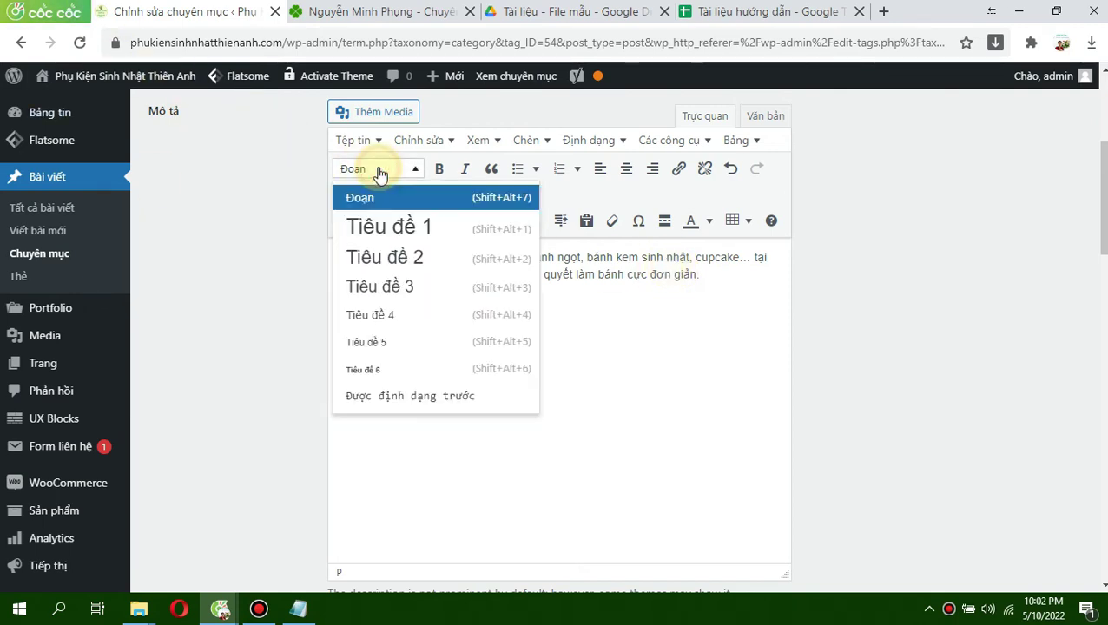
left_click(369, 261)
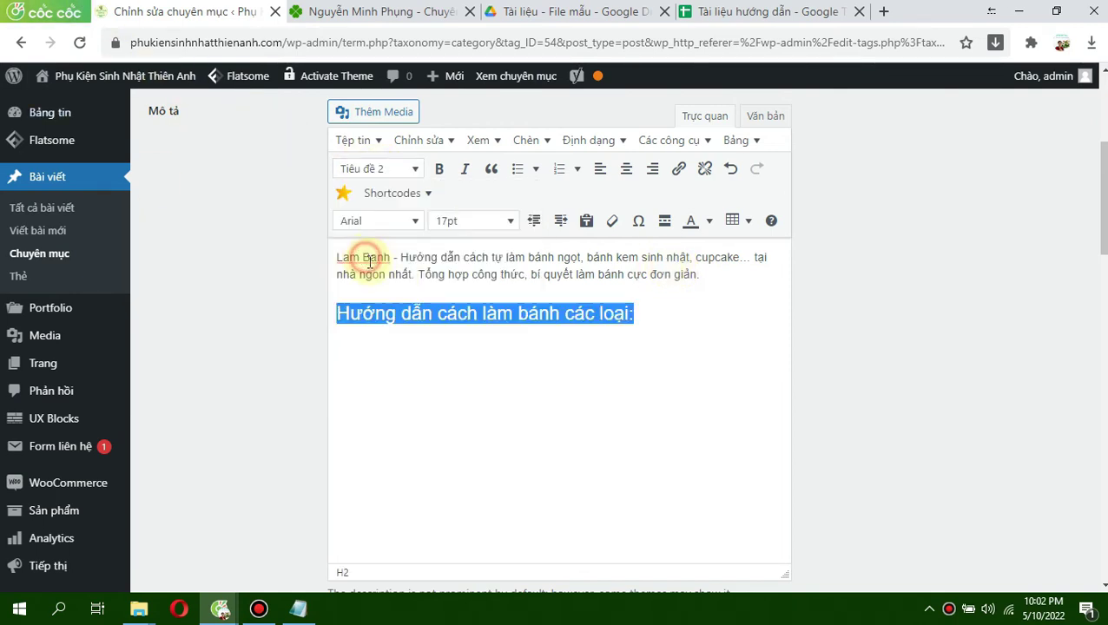
left_click(392, 338)
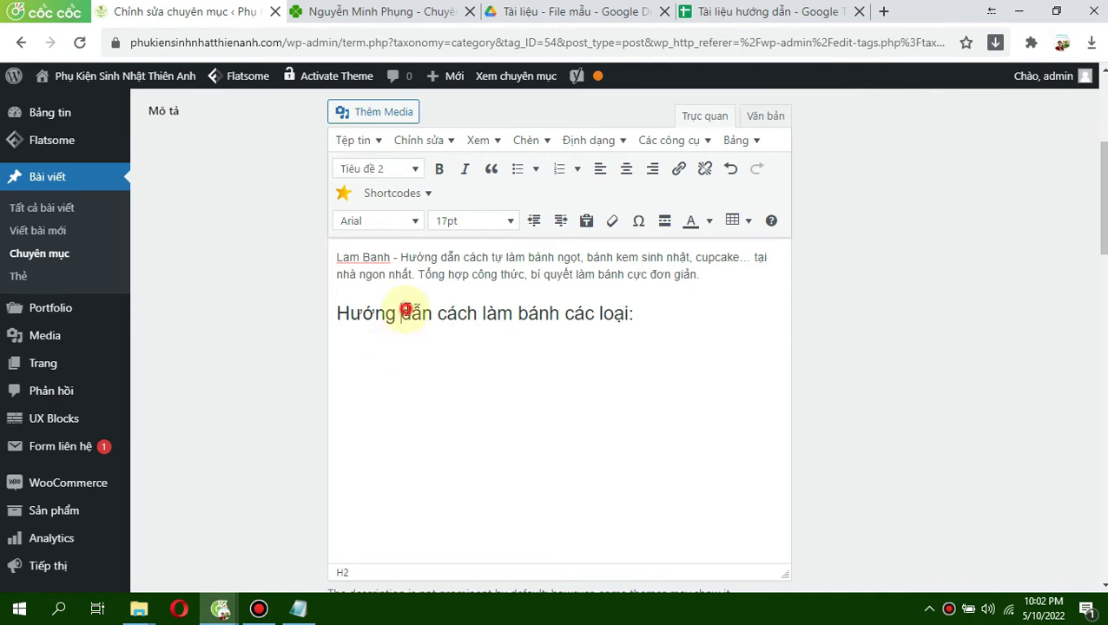
Set the font size of the "Hướng dẫn cách làm bánh các loại:" heading to 85%.
triple_click(399, 315)
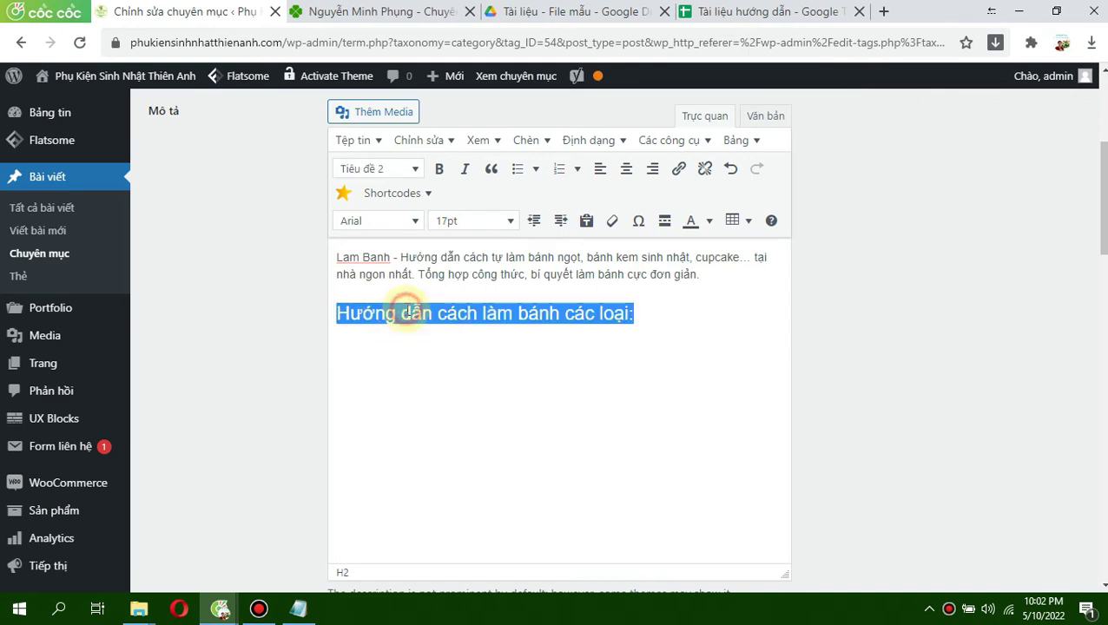
left_click(459, 222)
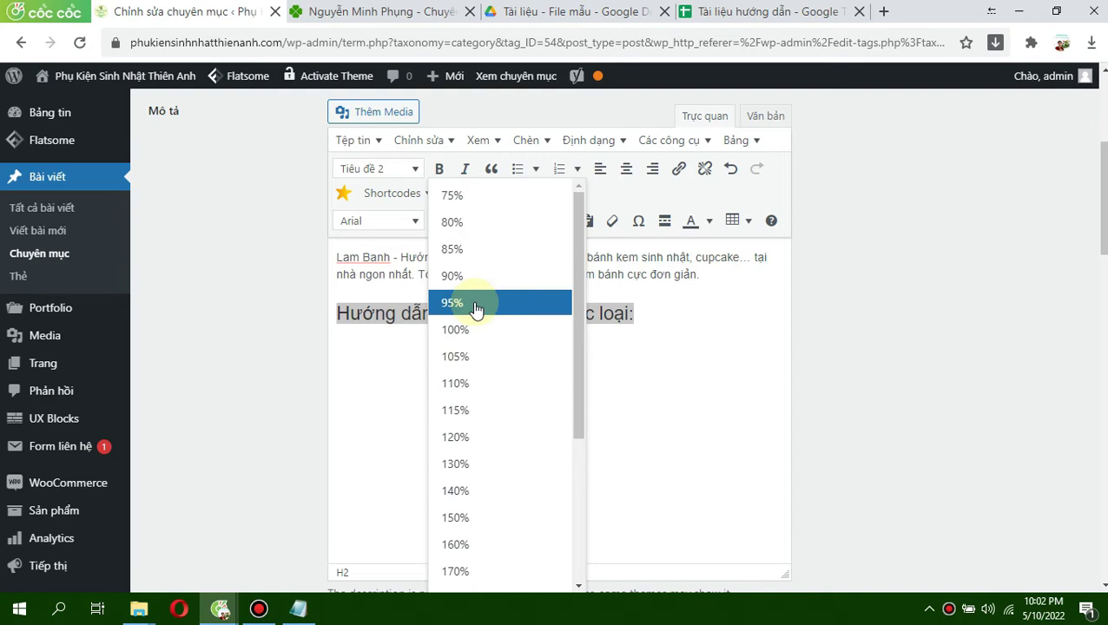
left_click(480, 251)
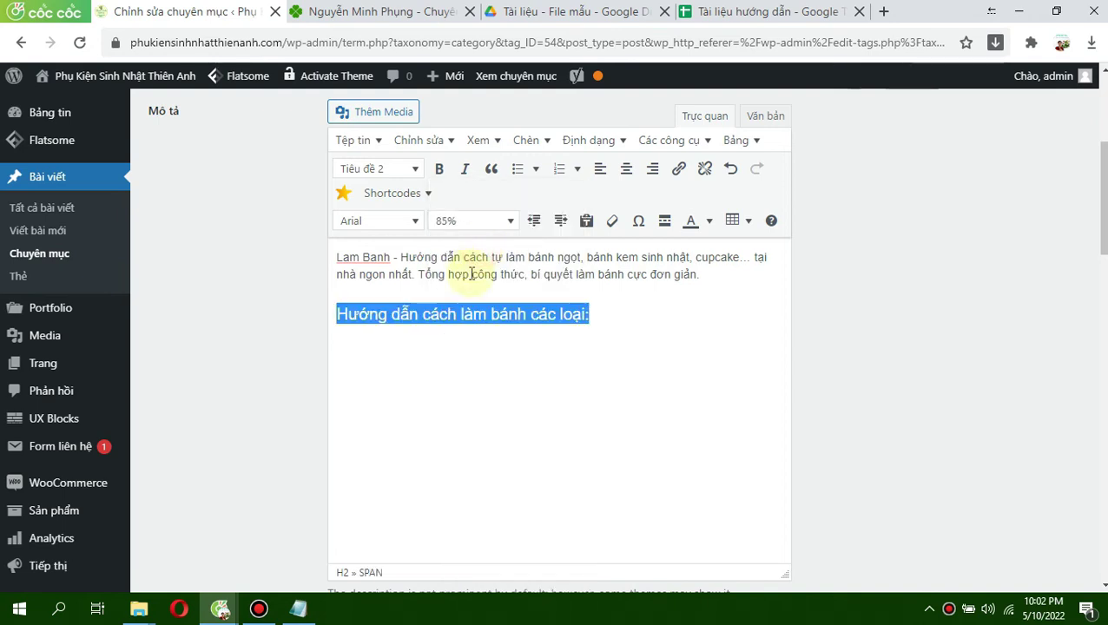
left_click(442, 351)
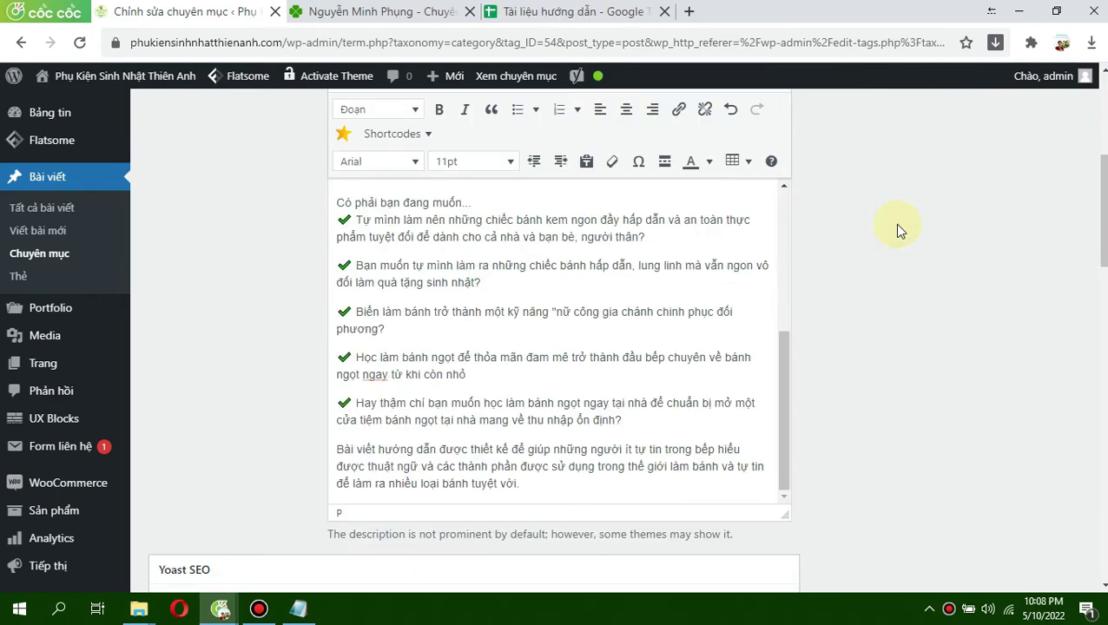
Review the completed description with its heading format, and the Yoast SEO preview and analysis results for the category.
left_click_drag(780, 391, 792, 246)
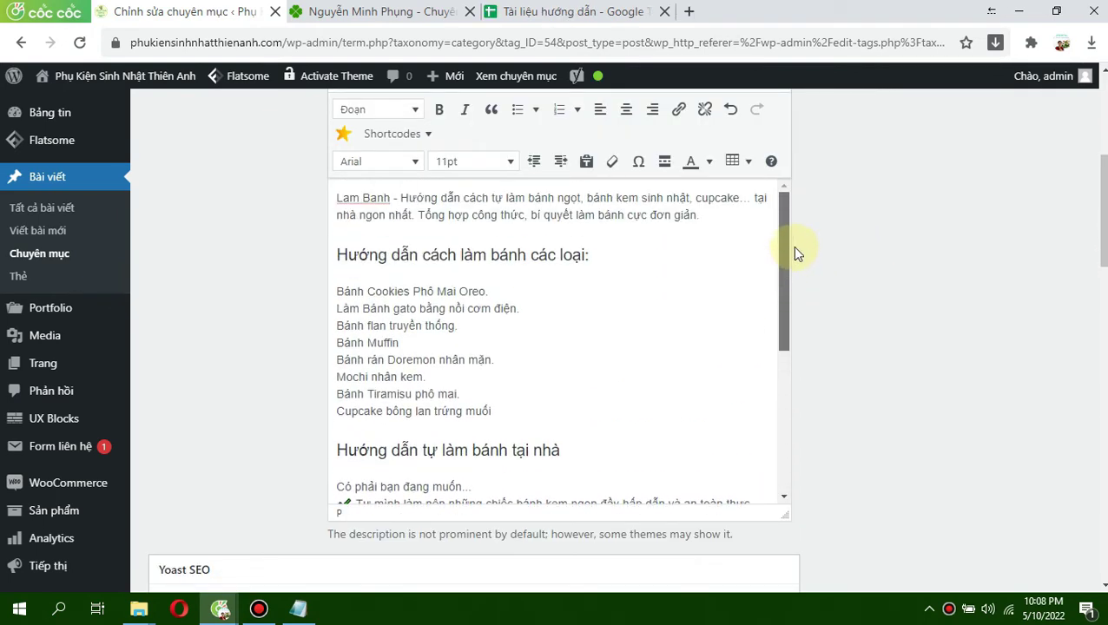
left_click(572, 252)
left_click(397, 111)
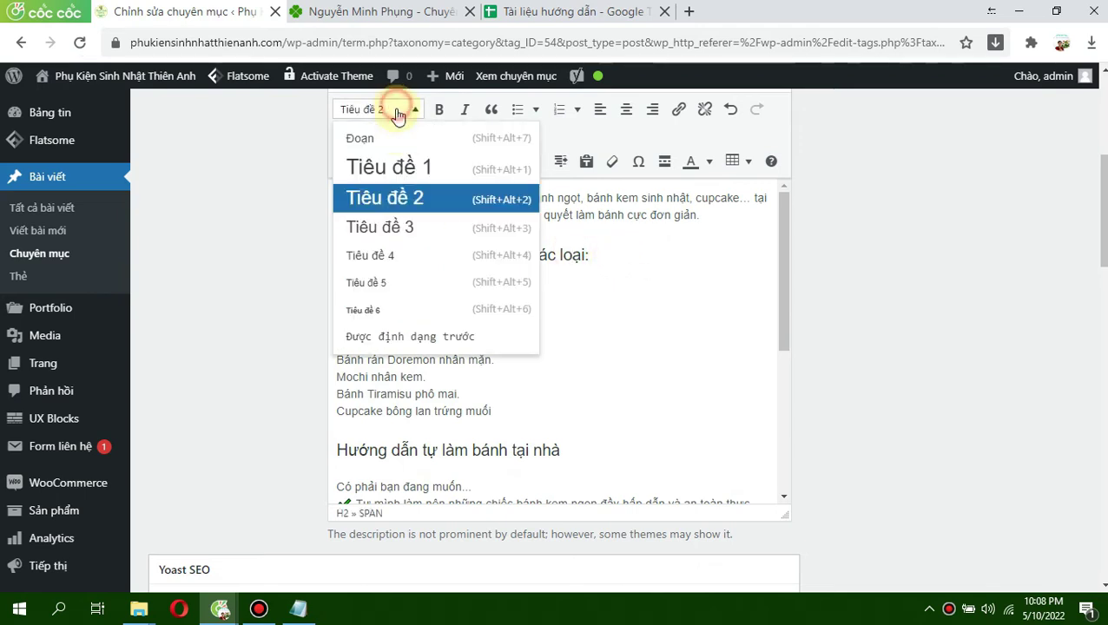
left_click(396, 200)
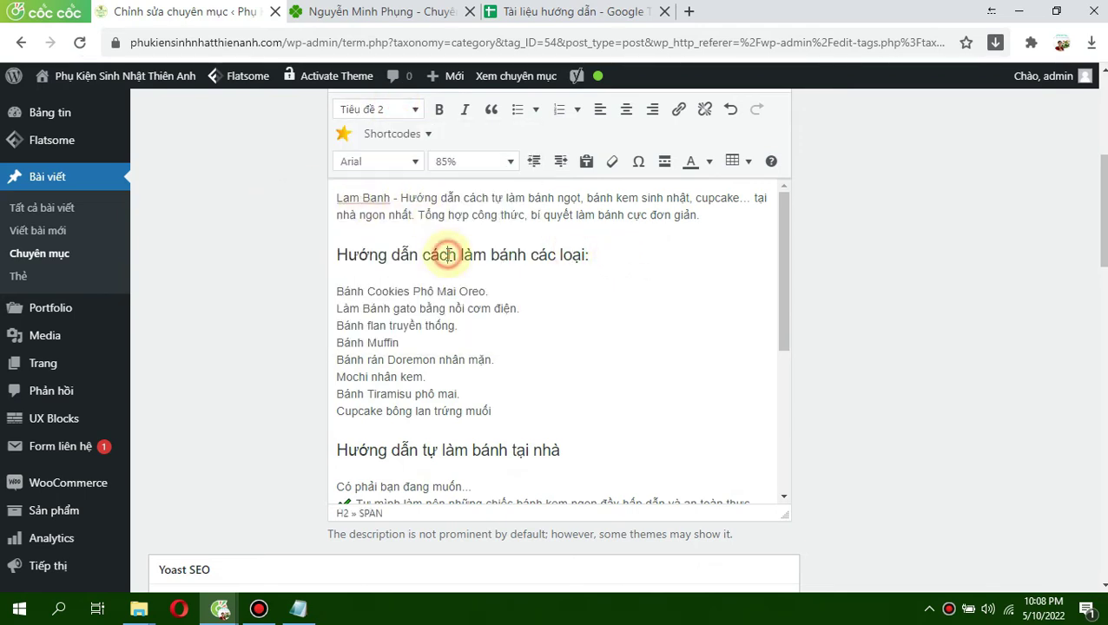
scroll(1092, 247, "down", 15)
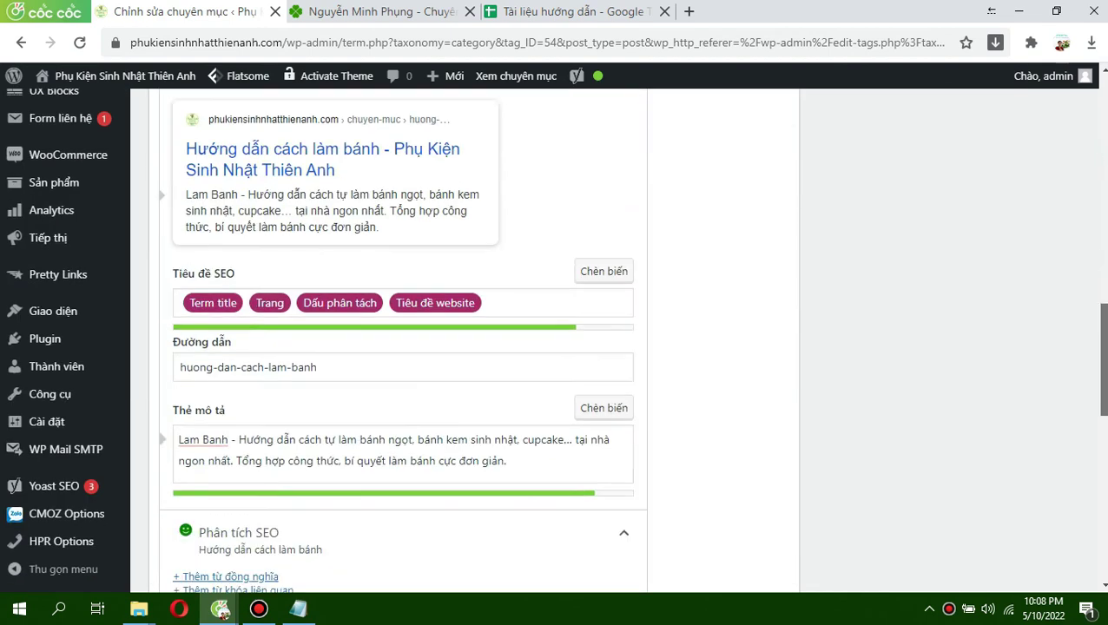
scroll(919, 495, "down", 2)
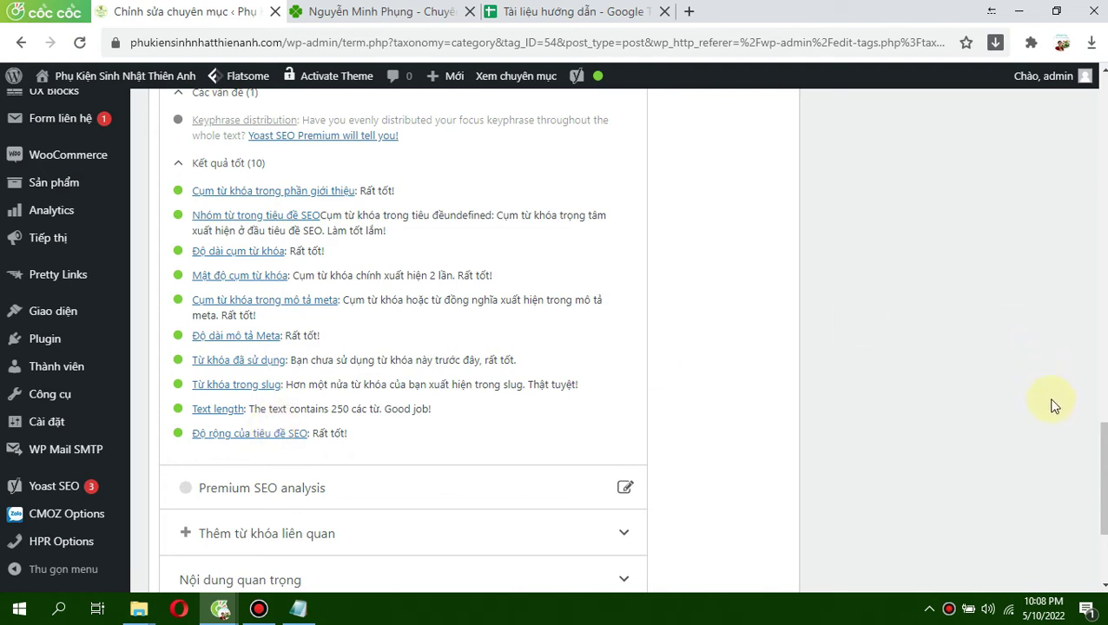
scroll(1103, 458, "down", 3)
left_click_drag(1102, 526, 1101, 132)
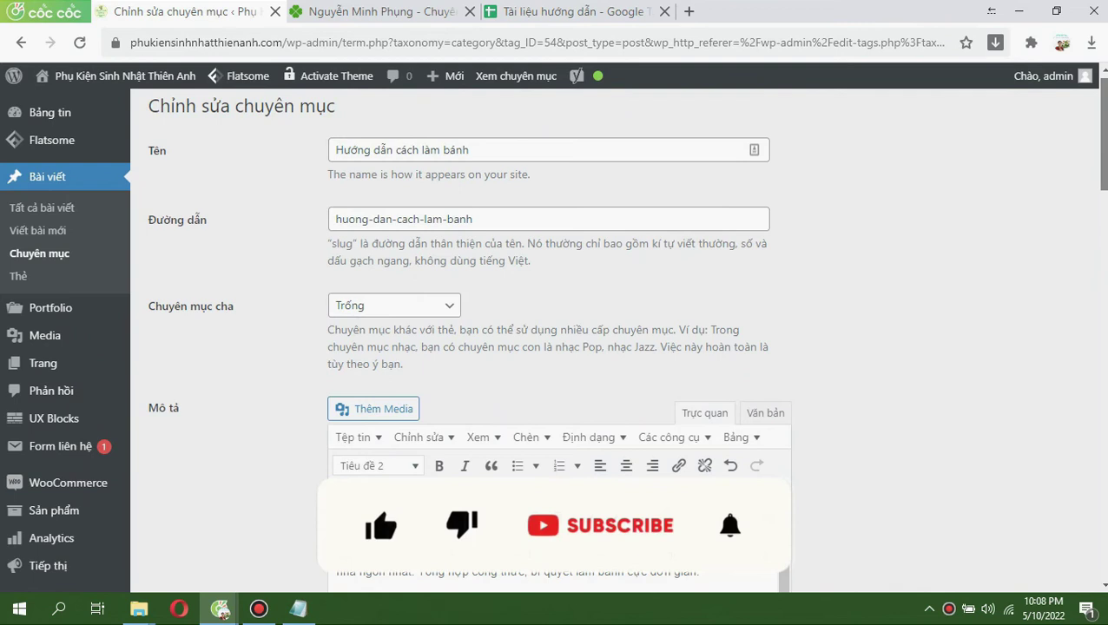
scroll(555, 339, "down", 10)
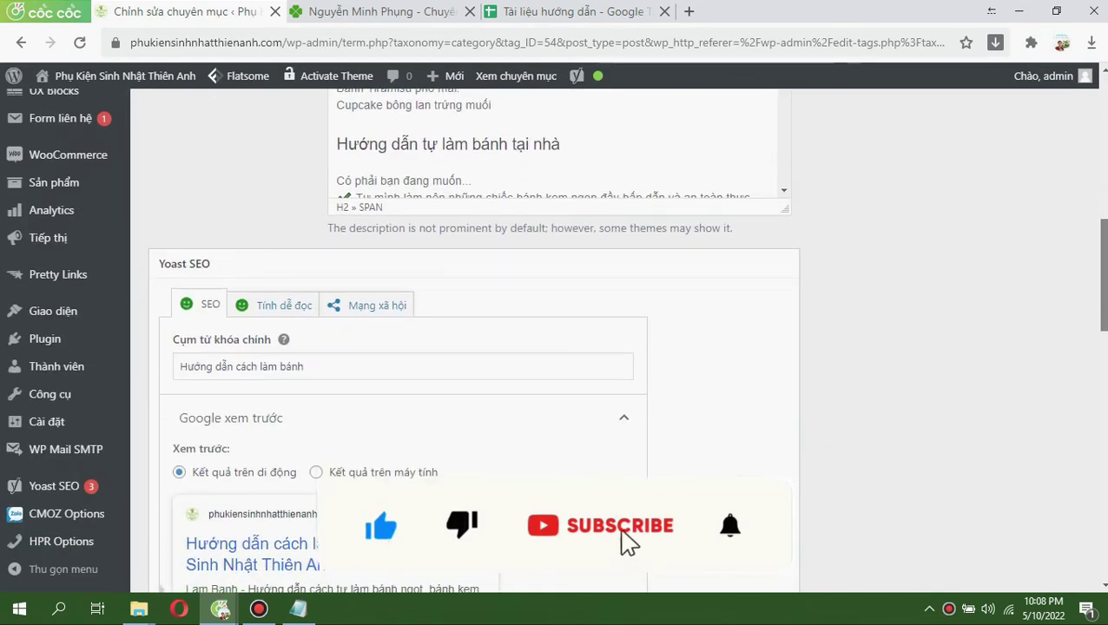
scroll(556, 339, "down", 10)
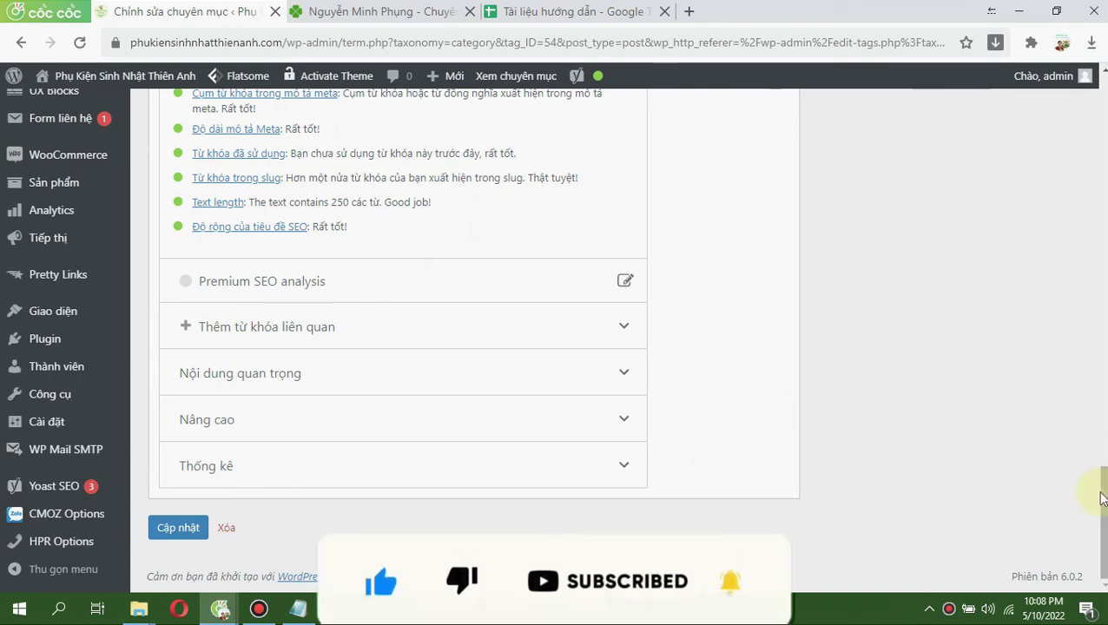
left_click(1102, 496)
left_click_drag(1101, 496, 1103, 267)
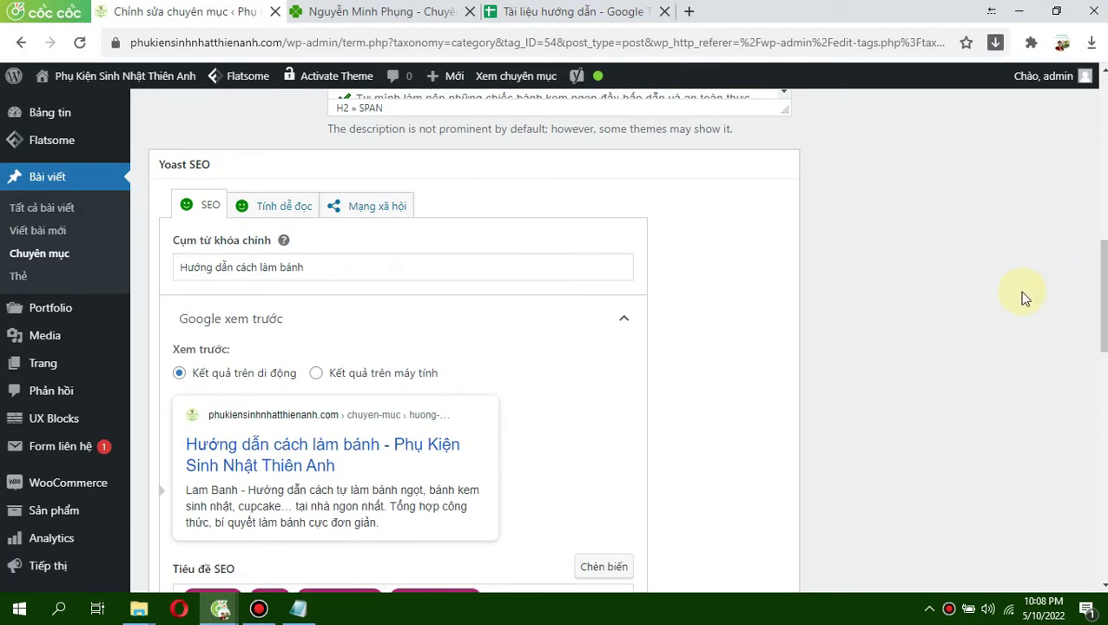
Open Yoast's social network settings and select nguyen-lieu-lam-banh-kem-co-ban-nhat-cho-nguoi-moi-bat-dau.jpg from the media library for the Facebook image.
left_click(387, 217)
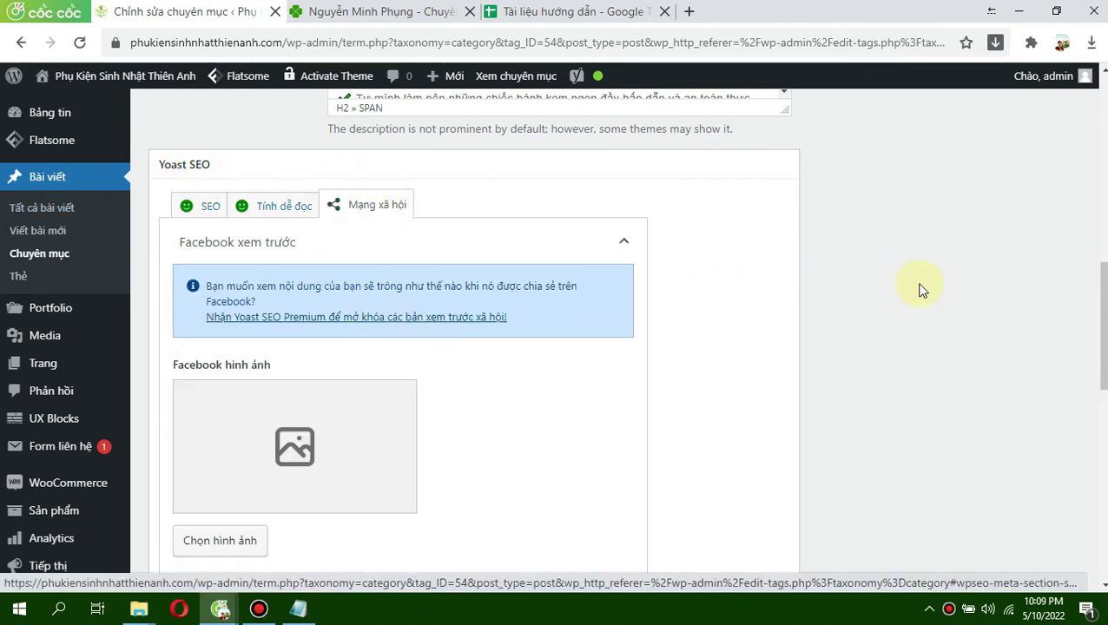
scroll(709, 275, "down", 2)
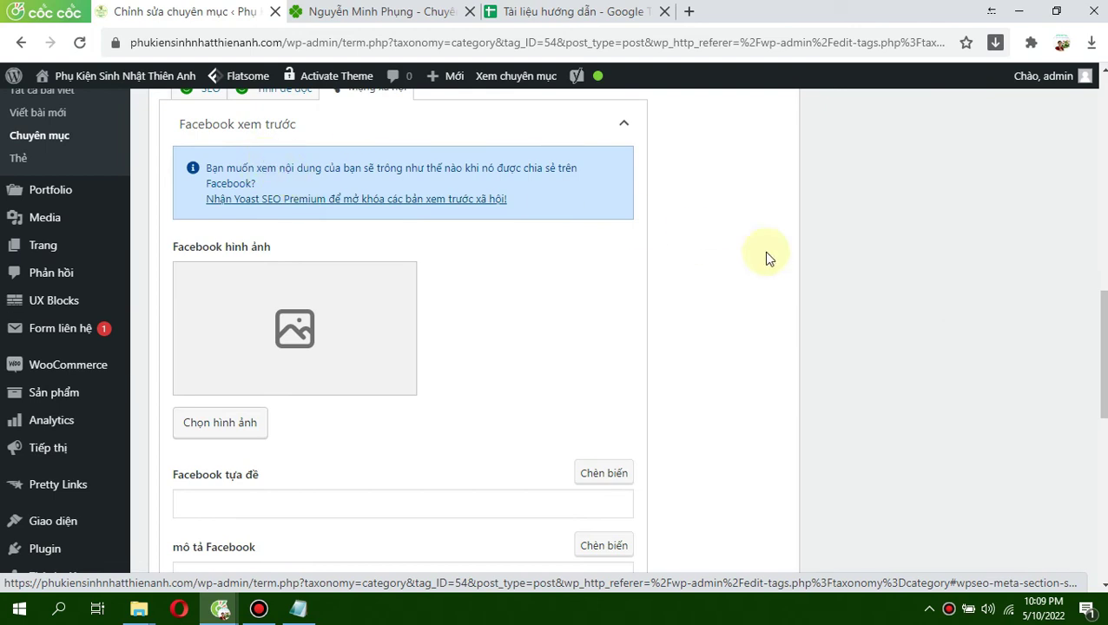
scroll(235, 193, "up", 2)
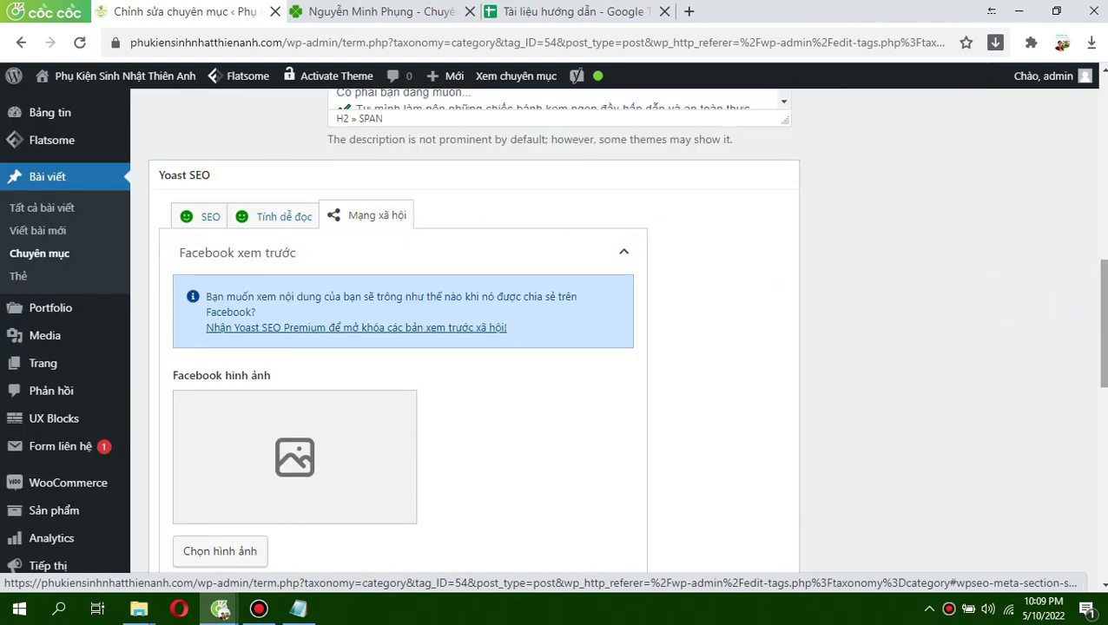
scroll(1103, 352, "down", 3)
left_click(220, 395)
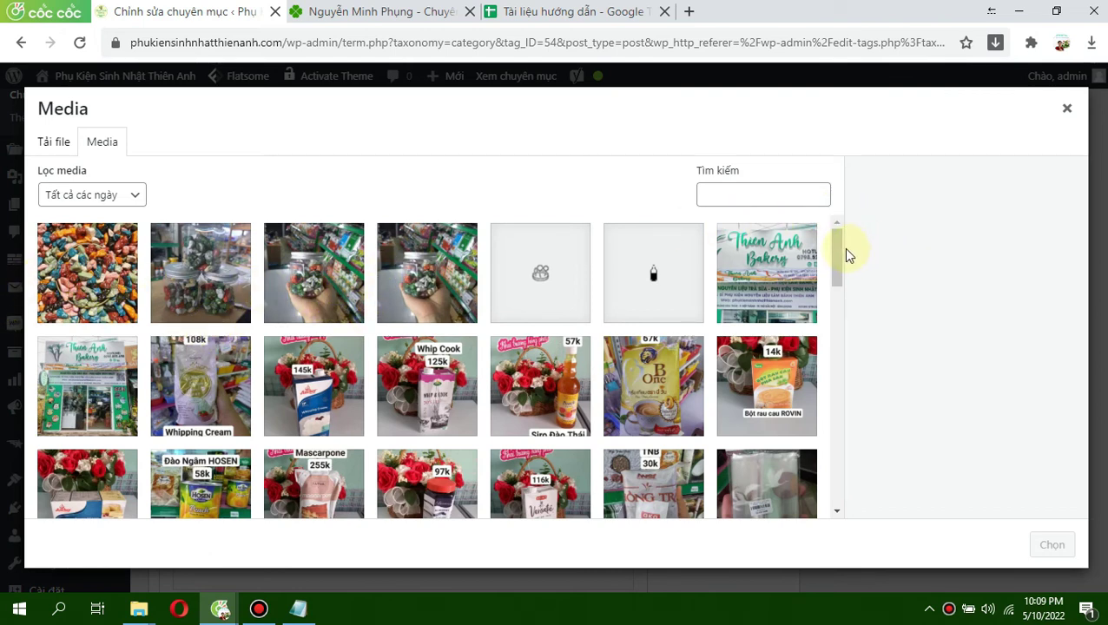
left_click_drag(834, 249, 858, 330)
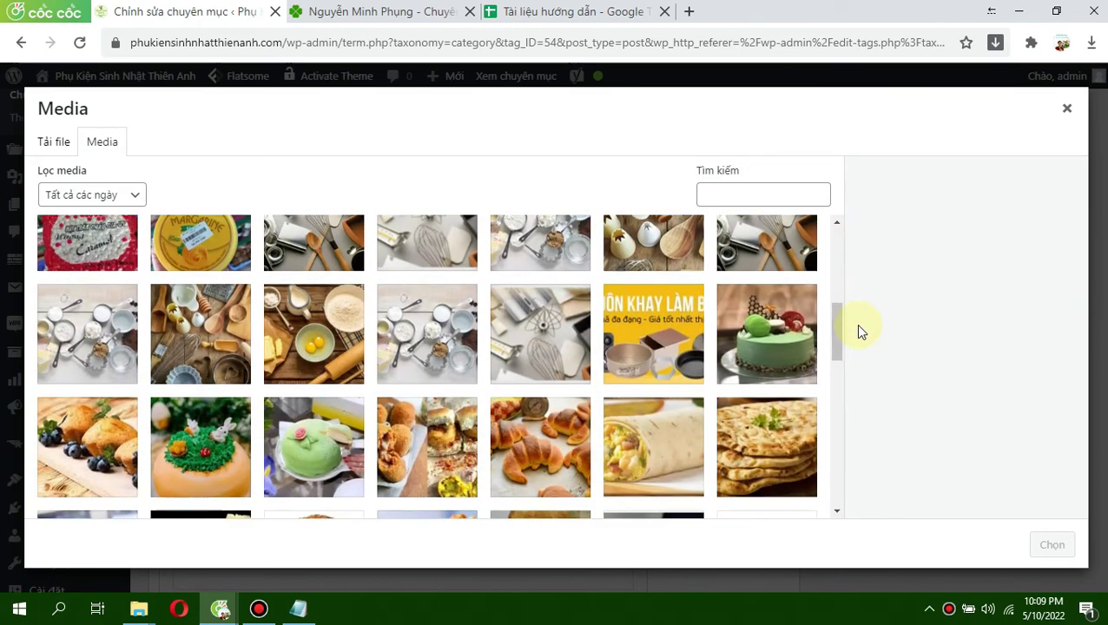
left_click(305, 345)
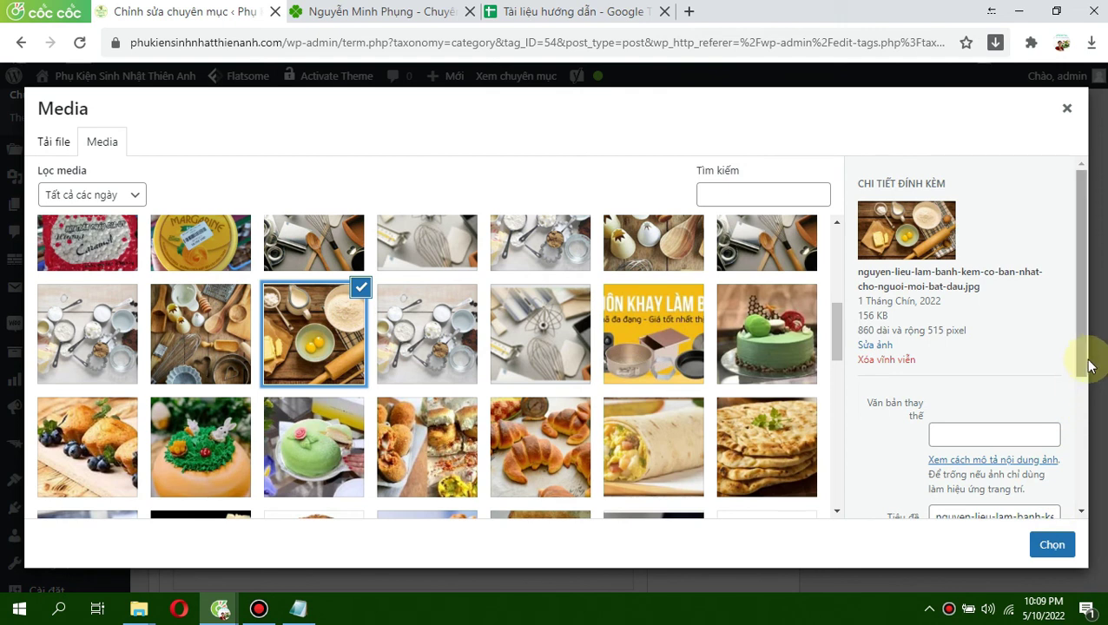
Copy the selected image's title into its caption, alternative text and description.
left_click_drag(1084, 363, 1088, 383)
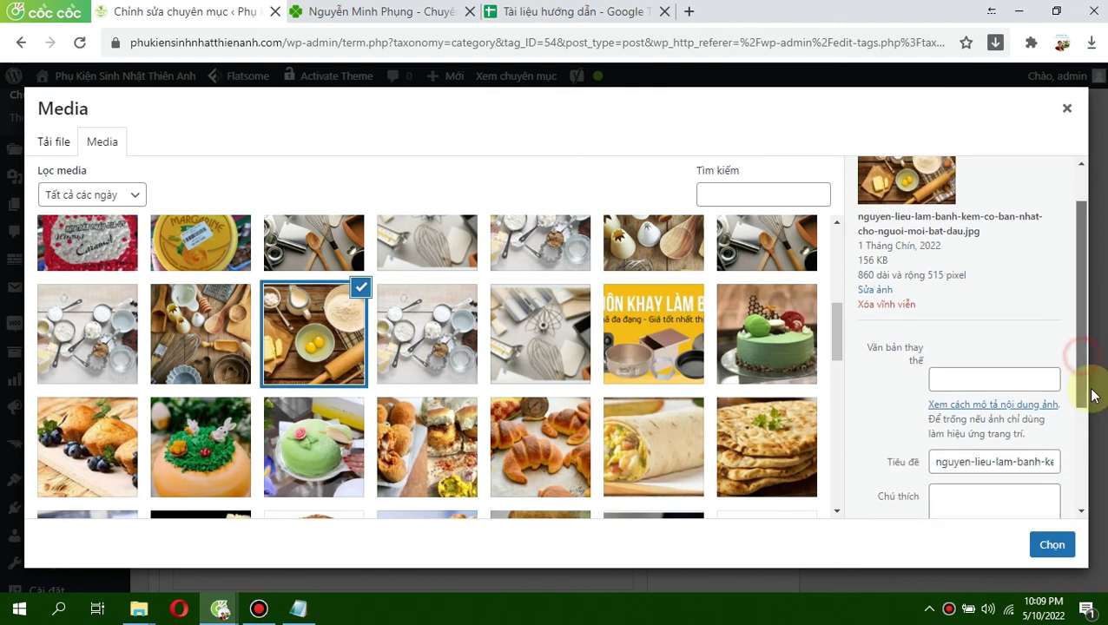
triple_click(980, 458)
key("ctrl+c")
left_click(979, 492)
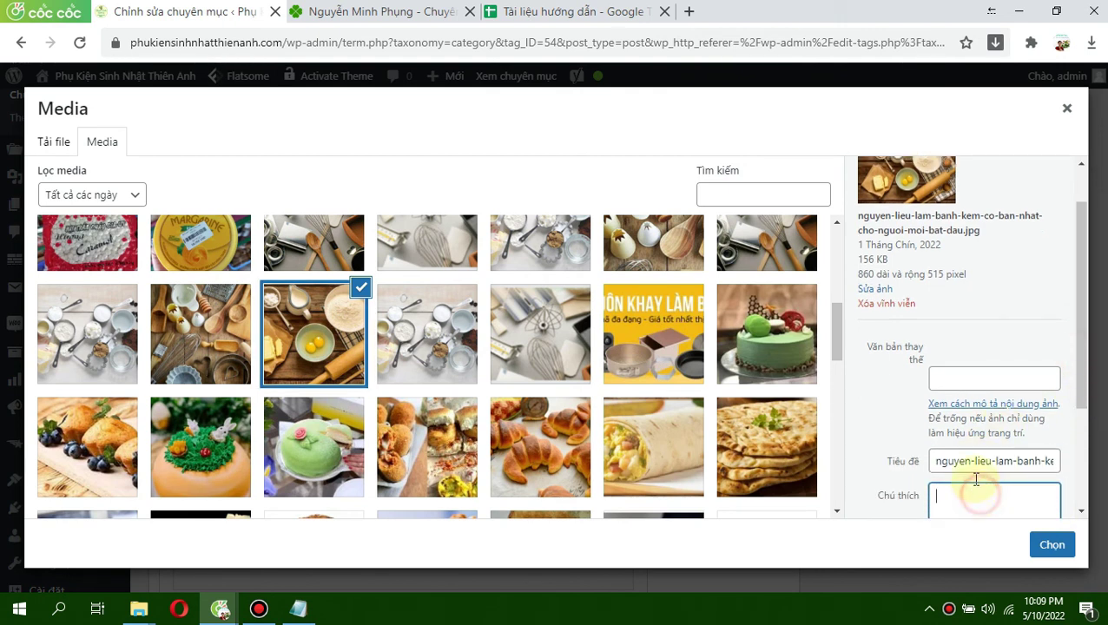
key("ctrl+v")
left_click(967, 371)
key("ctrl+v")
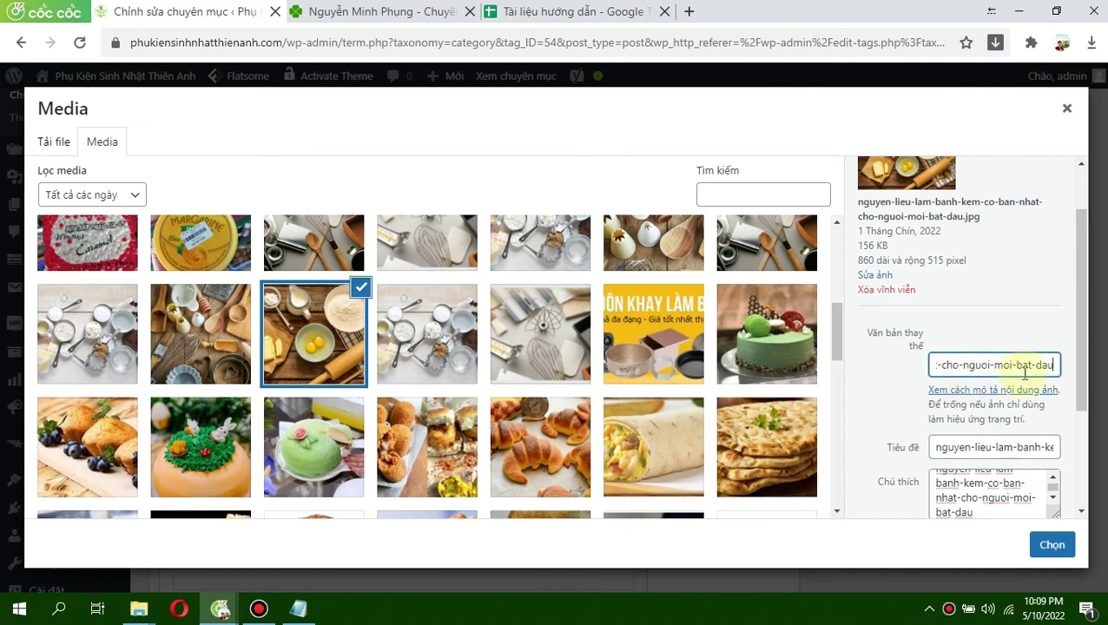
left_click_drag(1082, 354, 1082, 408)
left_click(1027, 434)
key("ctrl+v")
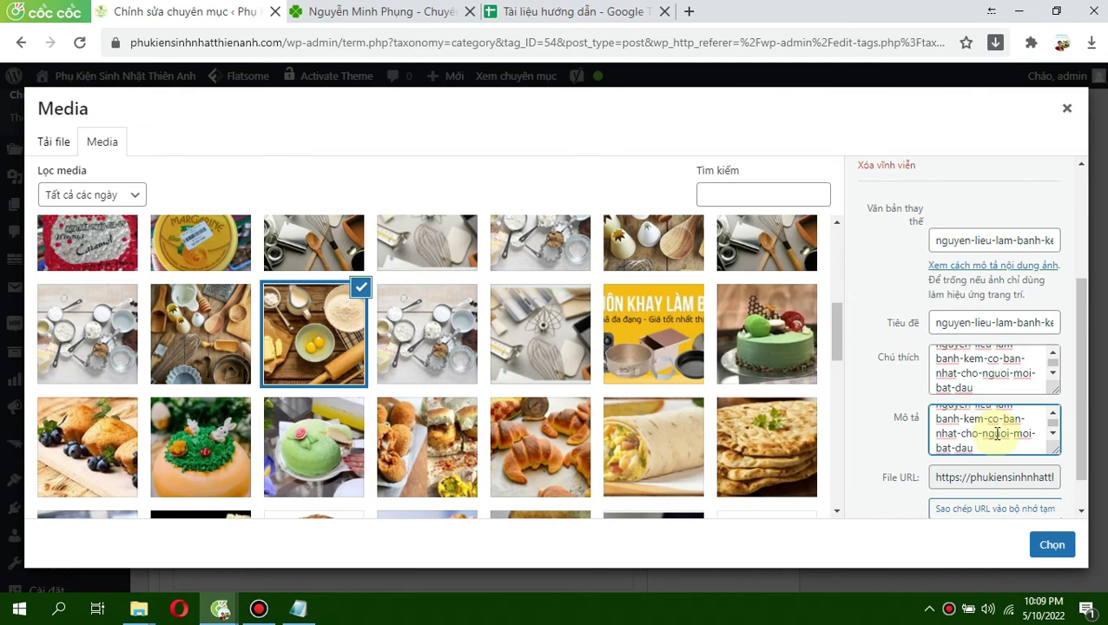
Use the selected baking ingredients picture as the Facebook image, update the category and check the saved description.
left_click(1047, 542)
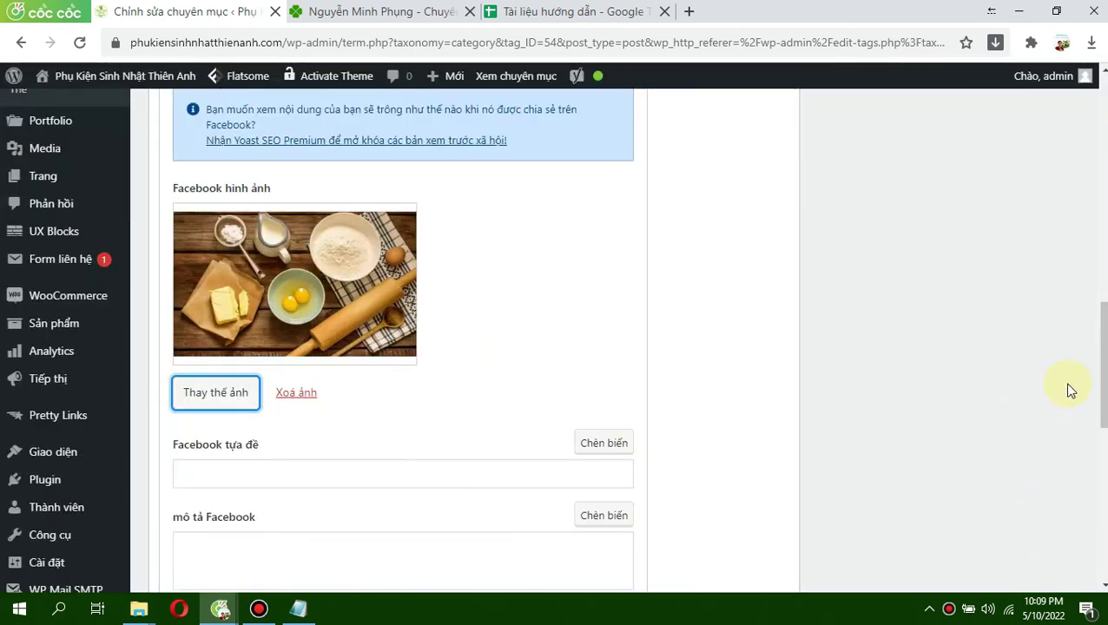
left_click_drag(1096, 388, 1096, 540)
left_click(178, 528)
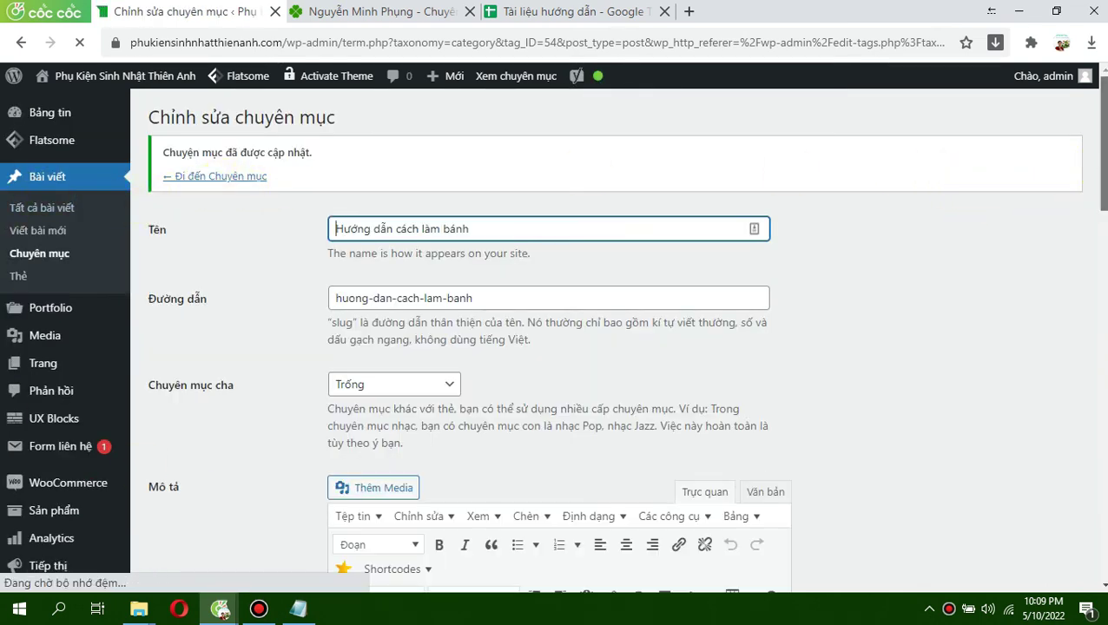
scroll(950, 189, "down", 2)
scroll(556, 339, "down", 5)
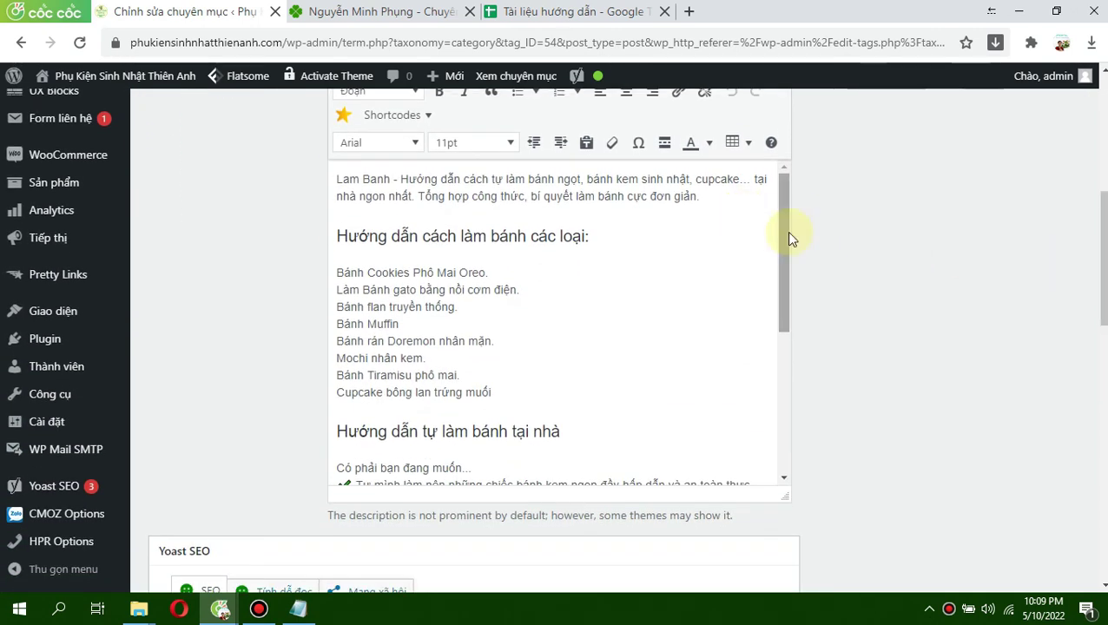
left_click_drag(786, 243, 841, 237)
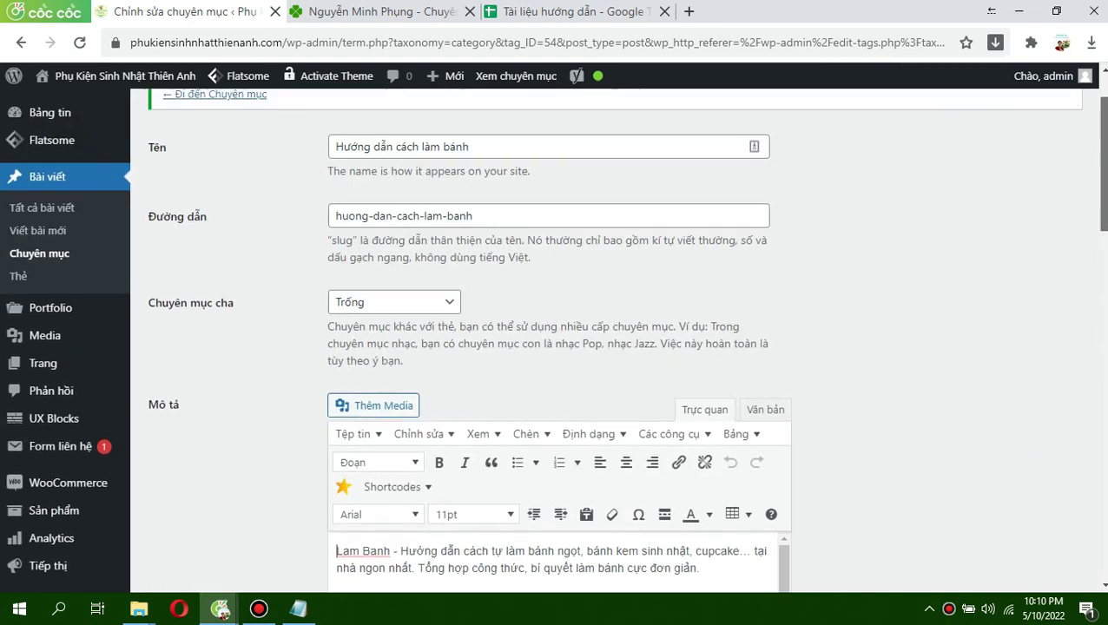